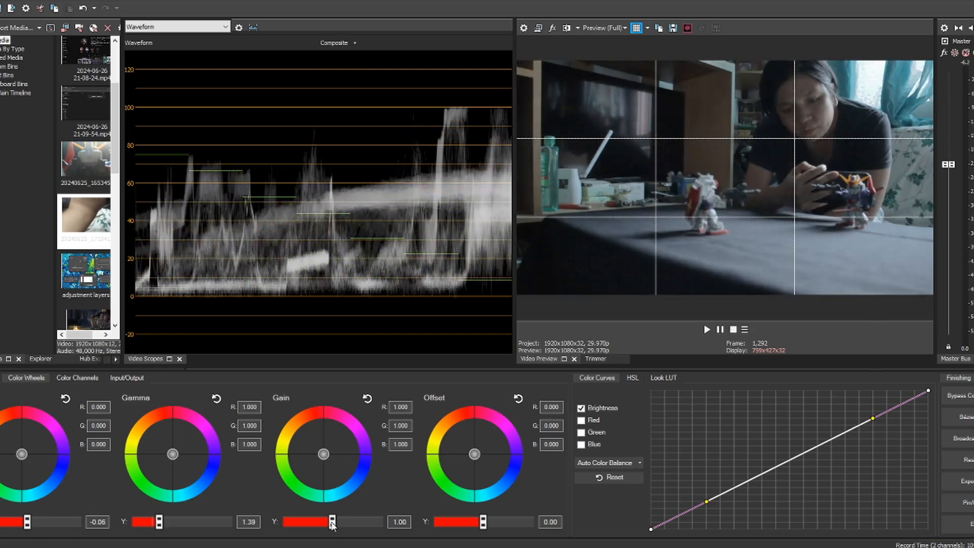
Lower the clip's gain, and bend the Brightness curve down in the shadows and up in the highlights.
drag(333, 522, 265, 517)
drag(707, 502, 708, 510)
mouse_move(872, 418)
mouse_down()
mouse_move(861, 409)
mouse_move(869, 400)
mouse_up()
Adjust the clip's HSL grading and open the Look LUT settings.
click(633, 378)
drag(755, 451, 755, 439)
click(663, 378)
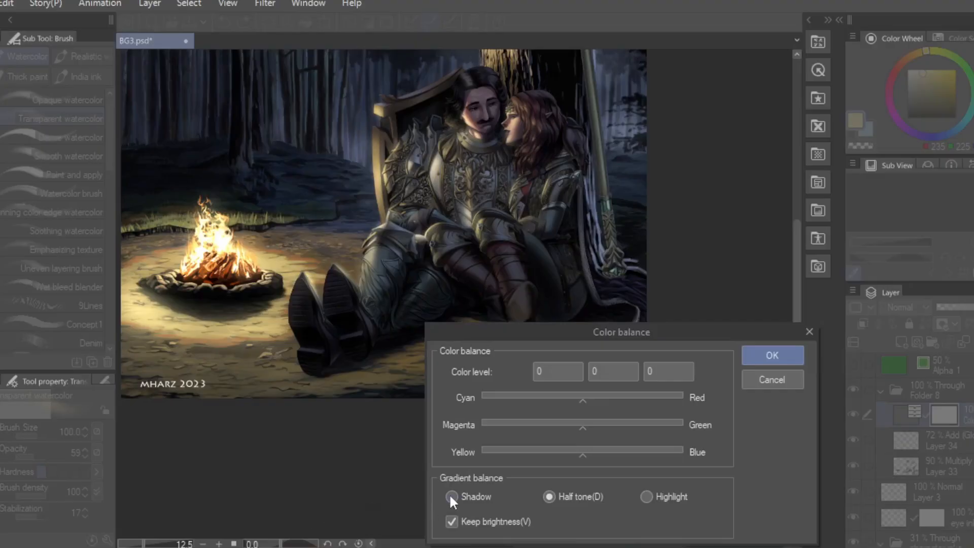
Set the shadow color balance to -8 on Cyan-Red and 15 on Yellow-Blue, and shift the highlights toward red.
drag(591, 455, 599, 450)
drag(575, 397, 568, 397)
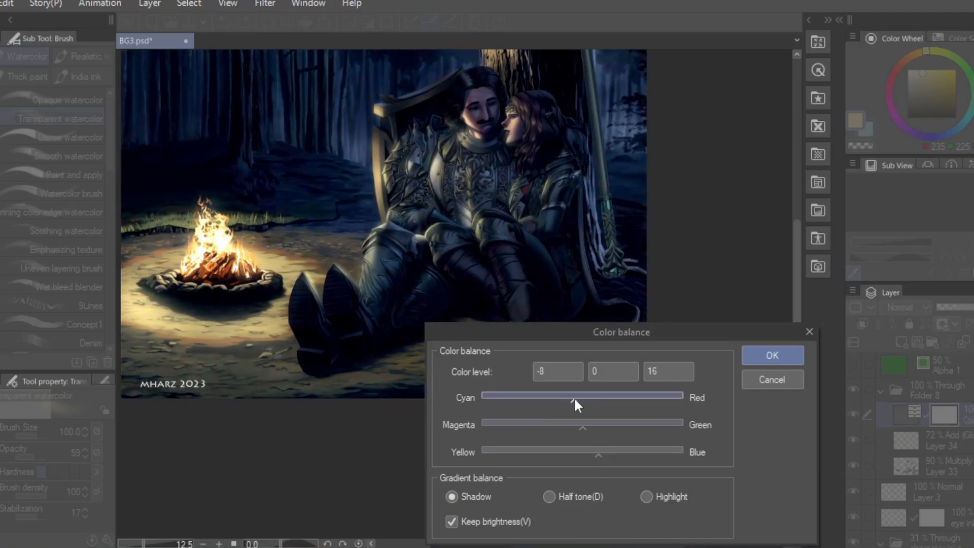
drag(595, 452, 598, 451)
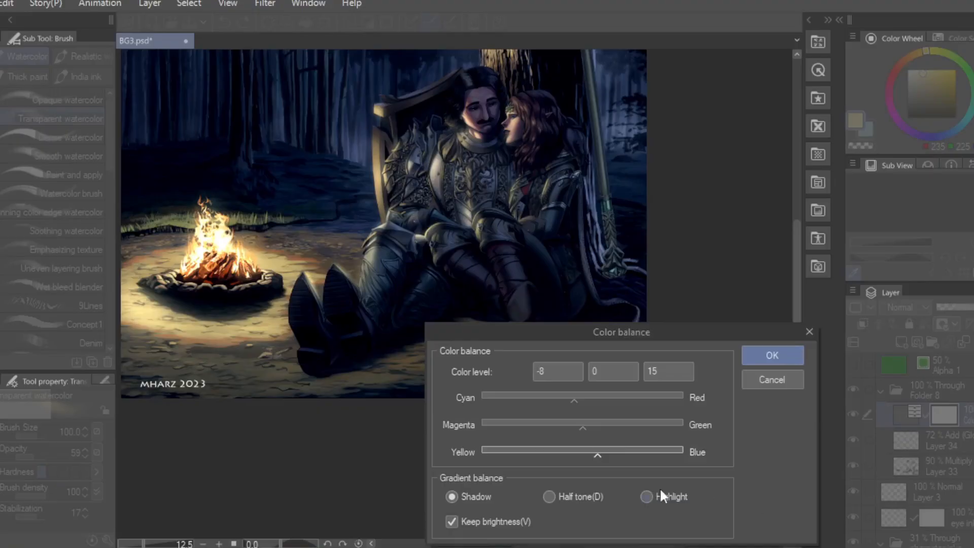
click(647, 497)
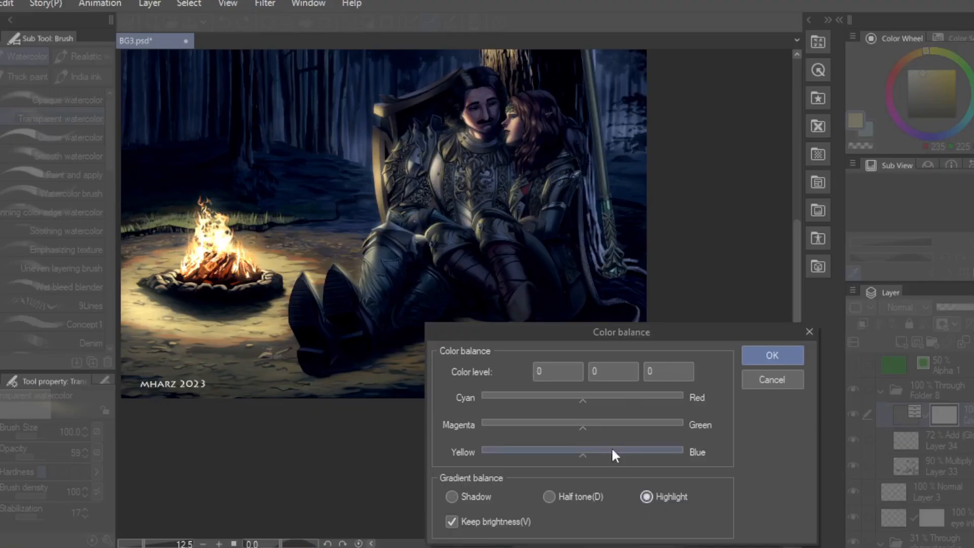
drag(598, 395, 659, 397)
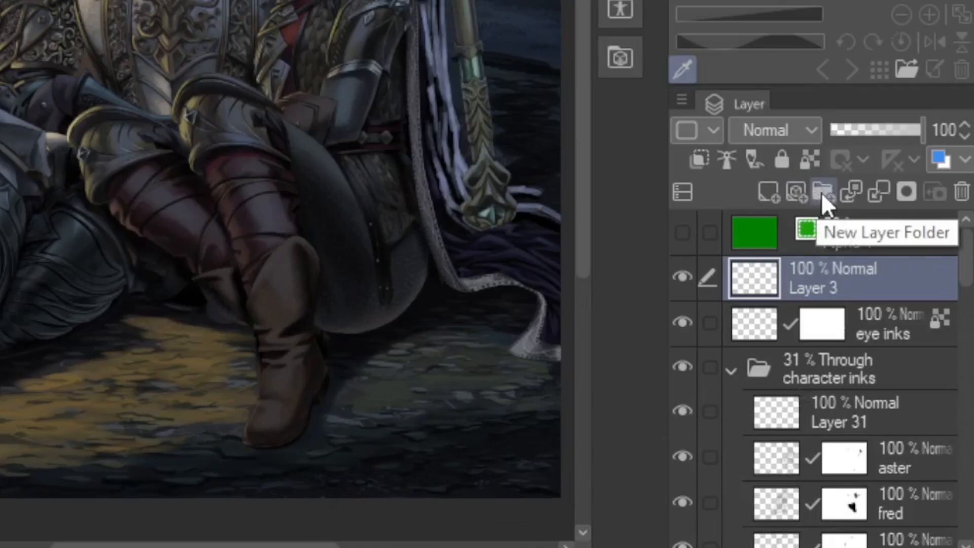
Create a layer folder above Layer 3 and set its blending mode to Through.
click(823, 191)
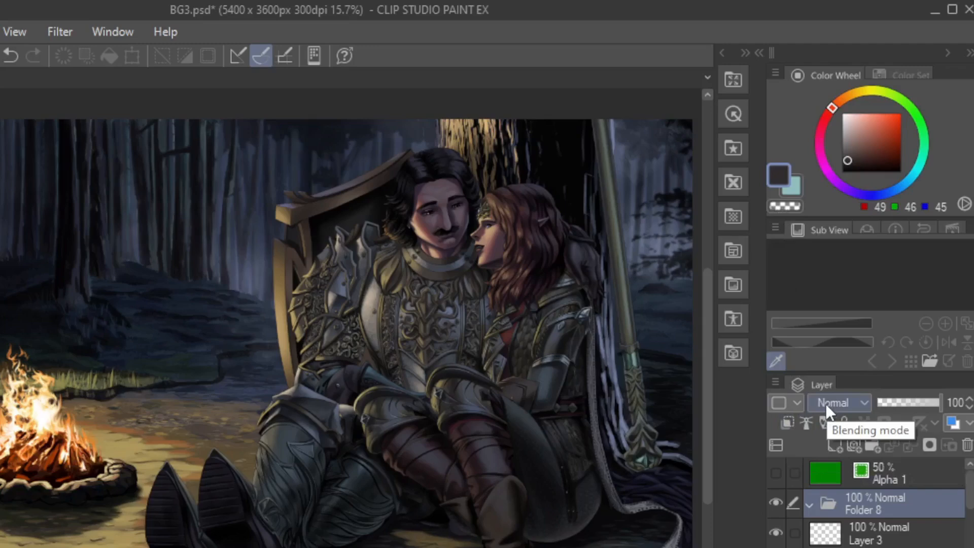
click(820, 403)
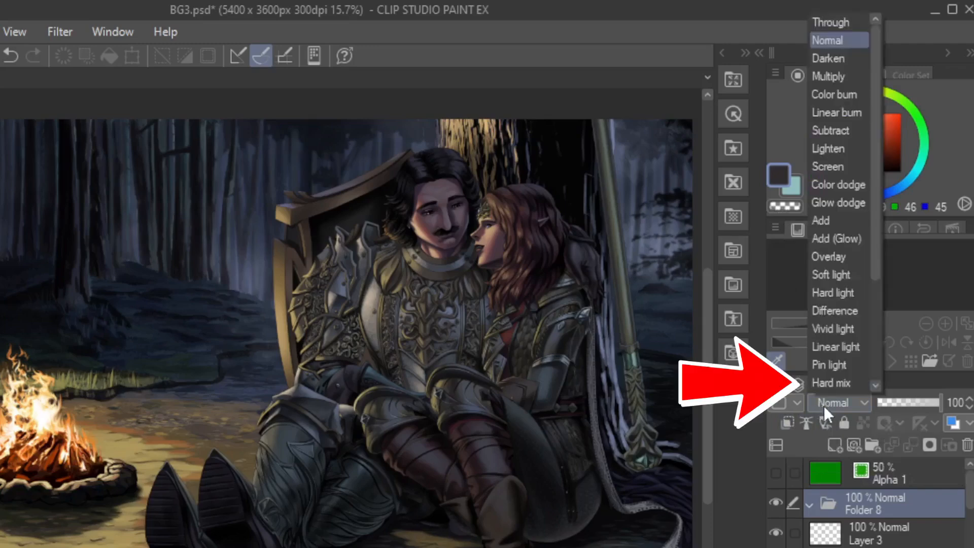
click(841, 38)
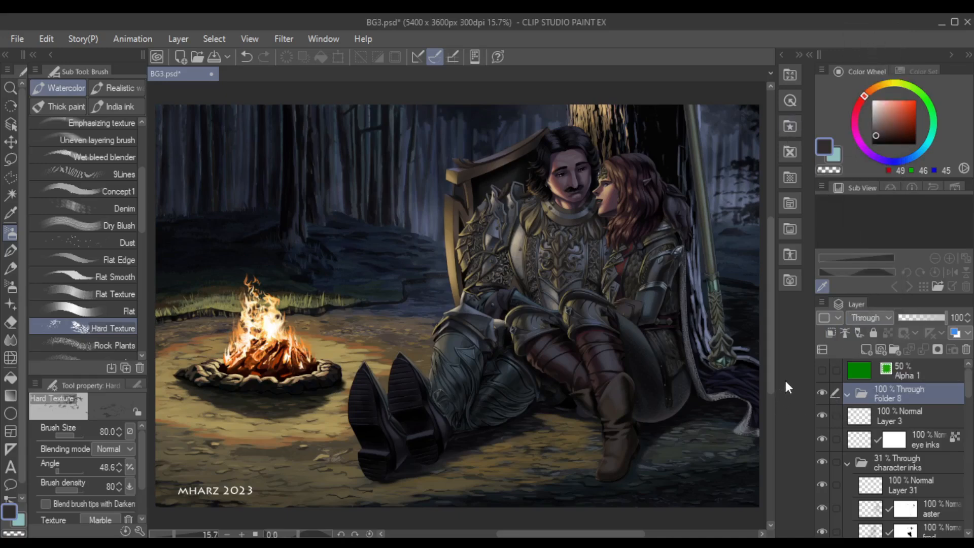
click(865, 350)
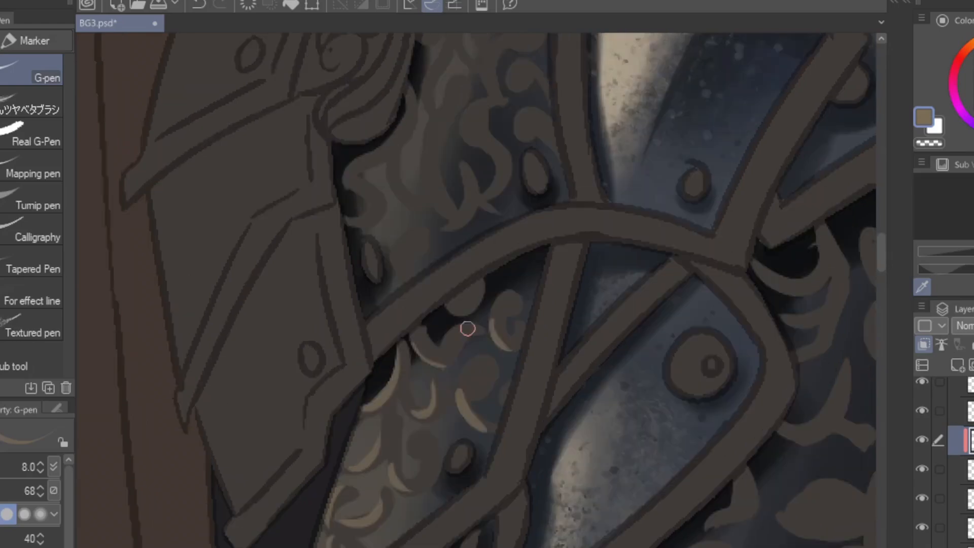
Draw small curved ornament strokes on the armour with the brown G-pen at size 8.
drag(405, 152, 388, 326)
drag(360, 328, 328, 392)
drag(423, 224, 416, 293)
mouse_move(447, 300)
mouse_down()
mouse_move(395, 305)
mouse_move(428, 365)
mouse_up()
mouse_move(414, 242)
mouse_down()
mouse_move(418, 280)
mouse_move(455, 270)
mouse_up()
drag(410, 211, 427, 305)
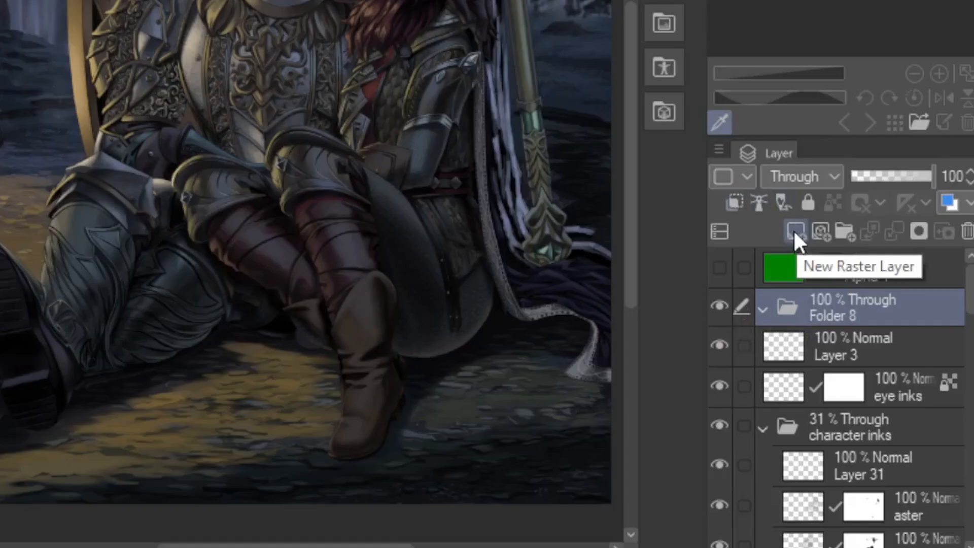
Add a raster layer inside Folder 8 and set its blending mode to Multiply.
click(795, 230)
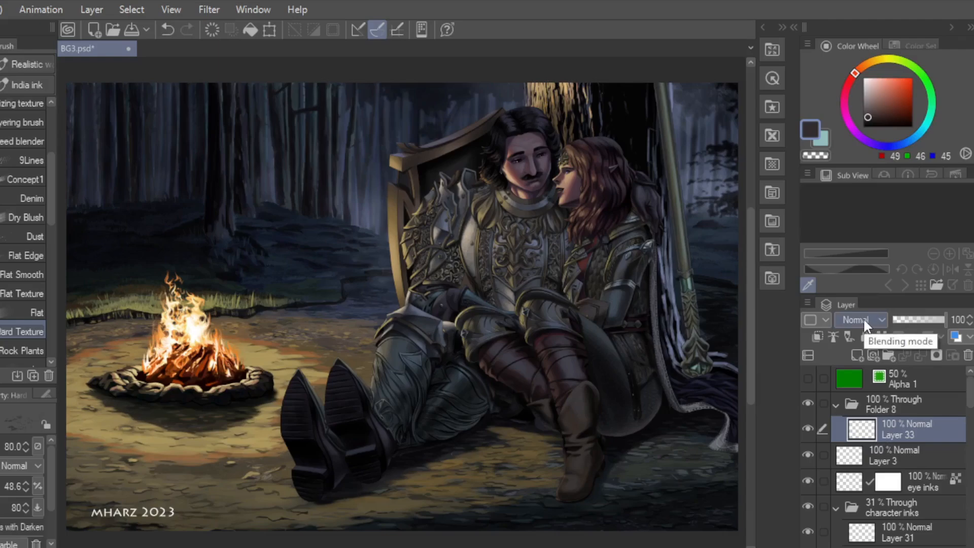
click(804, 175)
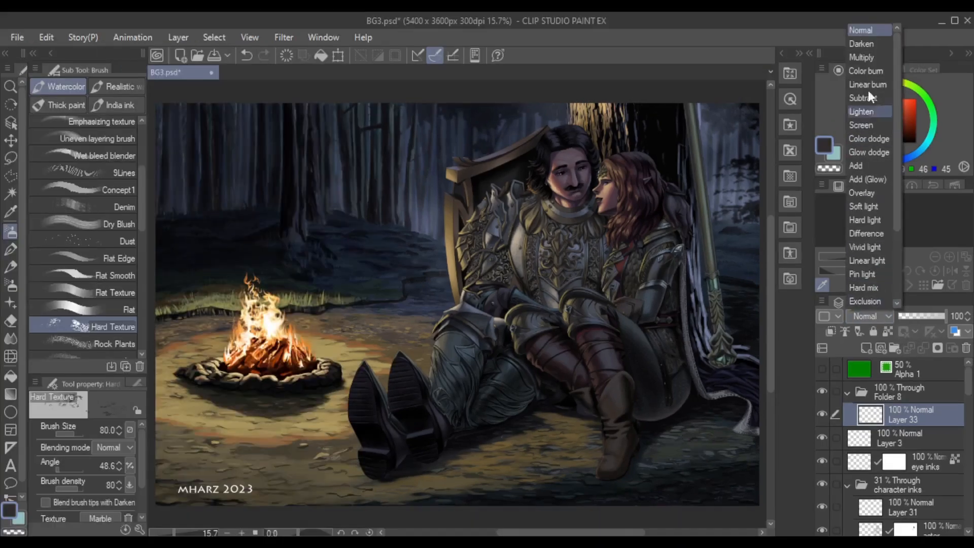
click(861, 57)
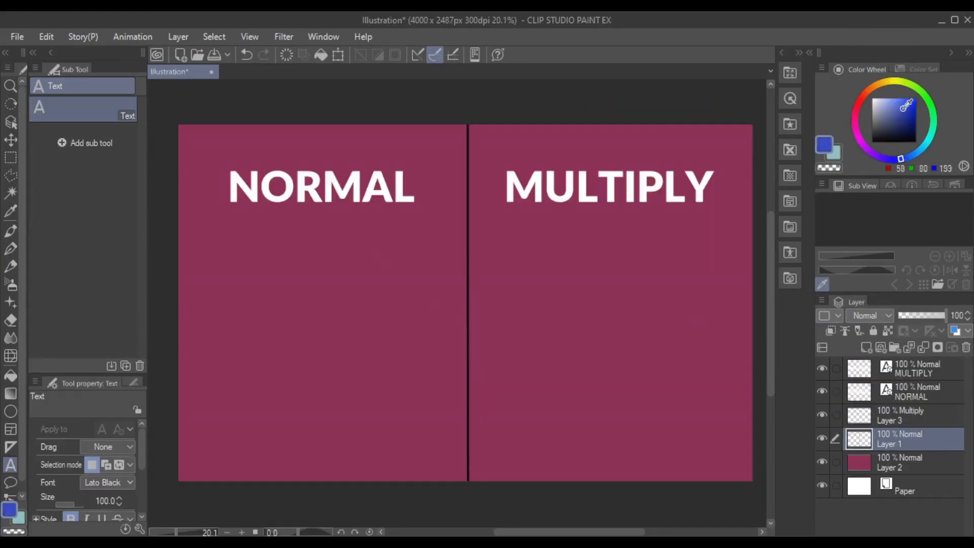
Scribble in blue with the size 300 G-pen under NORMAL on Layer 1 and under MULTIPLY on the Multiply layer.
click(902, 104)
key(p)
mouse_move(235, 300)
mouse_down()
mouse_move(298, 233)
mouse_move(276, 348)
mouse_move(298, 424)
mouse_move(380, 339)
mouse_up()
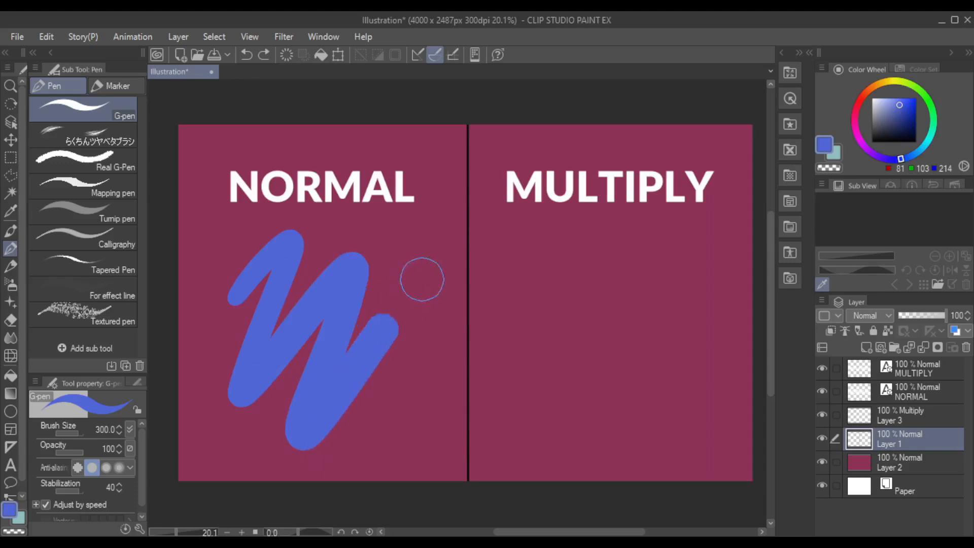
drag(417, 280, 393, 319)
key(alt+bracketright)
mouse_move(500, 287)
mouse_down()
mouse_move(529, 343)
mouse_move(621, 286)
mouse_move(583, 424)
mouse_move(713, 298)
mouse_move(680, 425)
mouse_up()
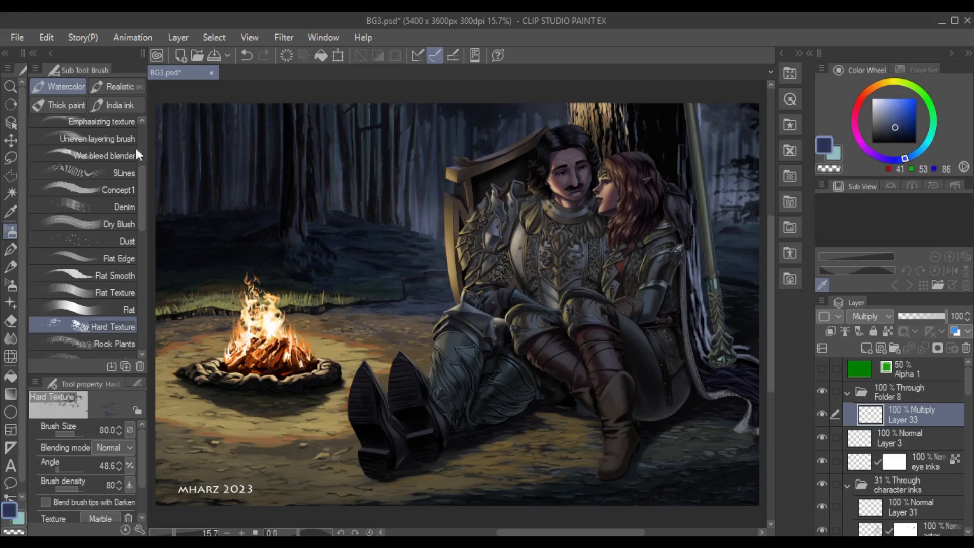
Paint dark blue shadows over the couple on the Multiply layer with the Transparent watercolor brush, enlarged to size 300.
scroll(137, 147, up, 5)
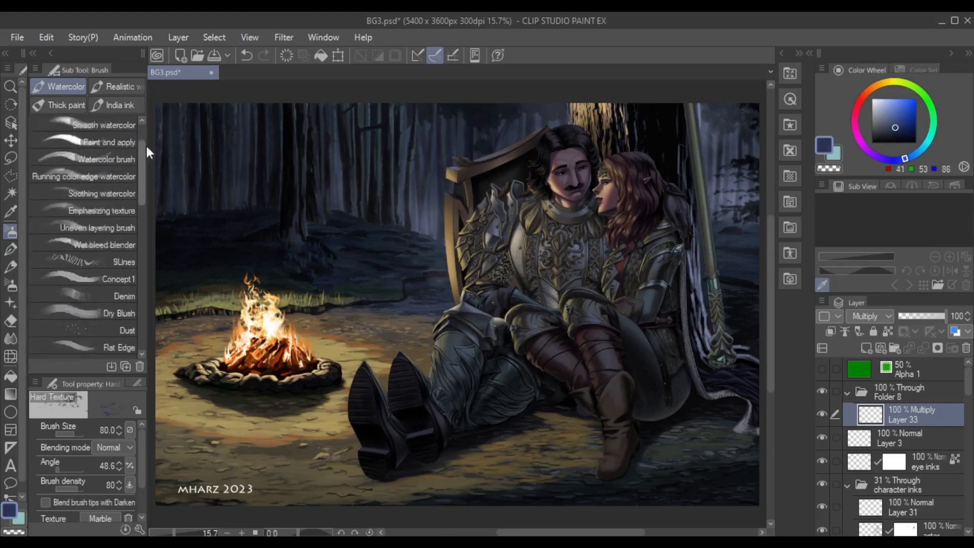
click(117, 143)
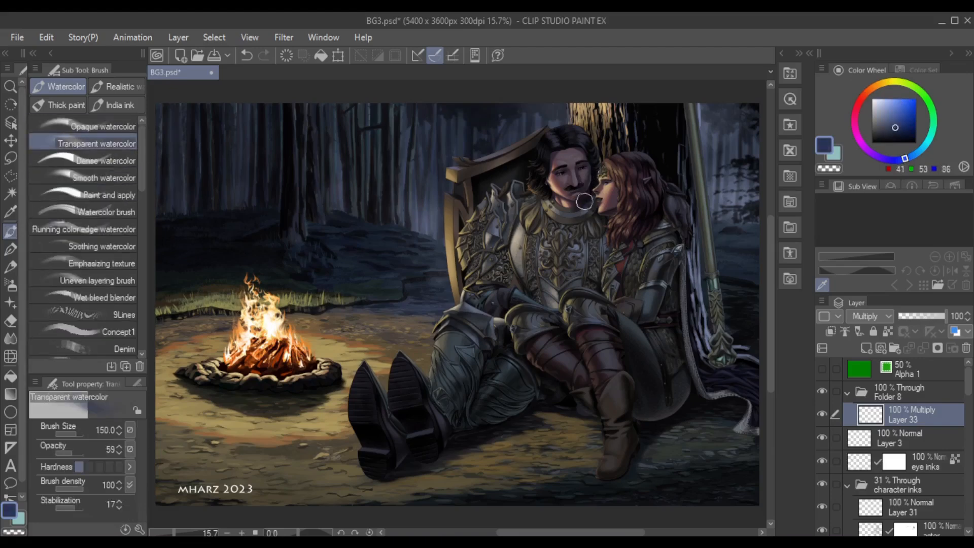
mouse_move(488, 434)
mouse_down()
mouse_move(539, 397)
mouse_move(579, 395)
mouse_up()
key(])
mouse_move(592, 337)
mouse_down()
mouse_move(640, 361)
mouse_move(654, 431)
mouse_up()
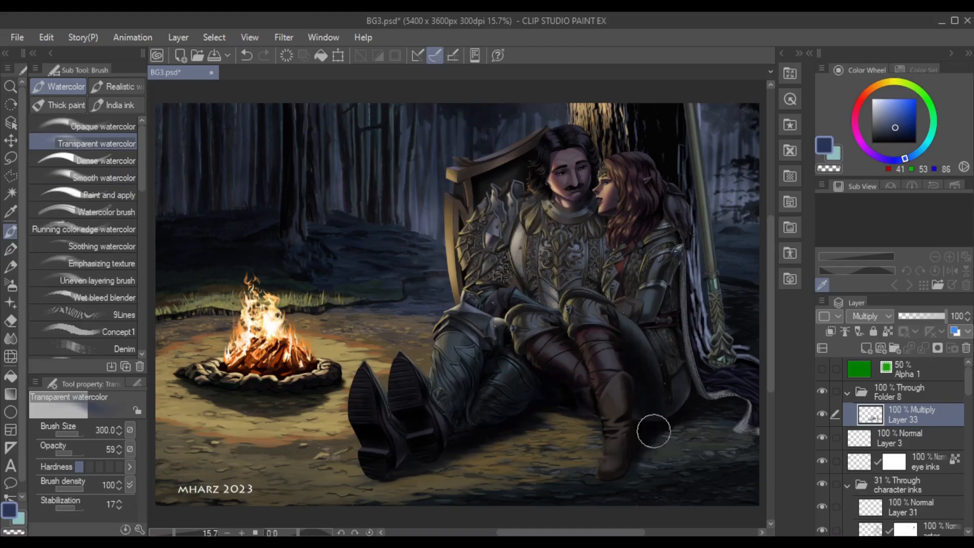
key(ctrl+minus)
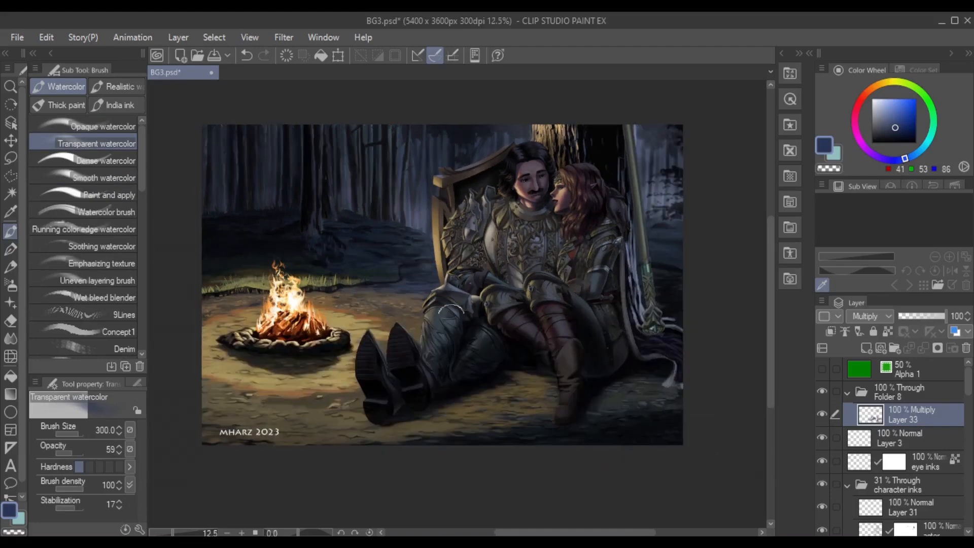
drag(550, 221, 588, 201)
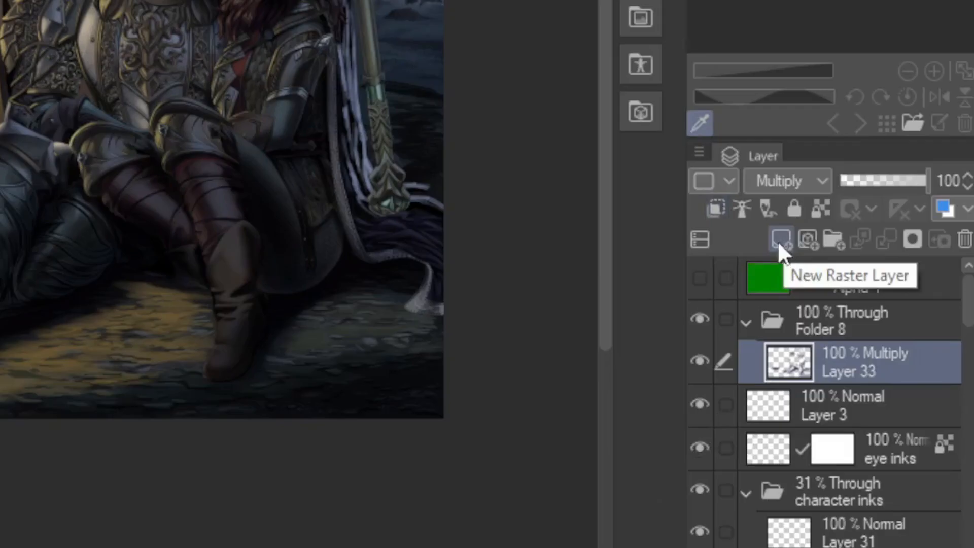
On a new Add (Glow) raster layer above the Multiply layer, paint pale yellow light along the man's face.
click(866, 348)
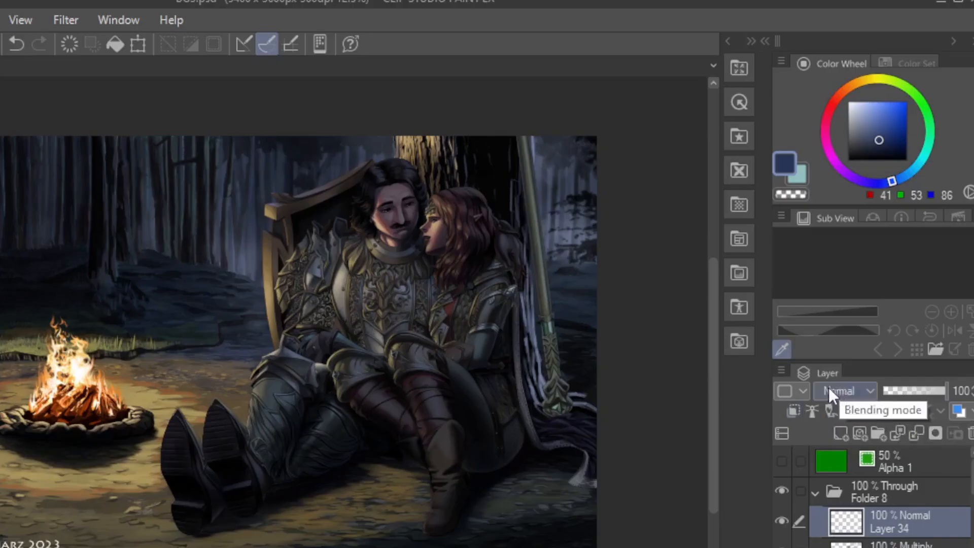
click(781, 181)
click(838, 209)
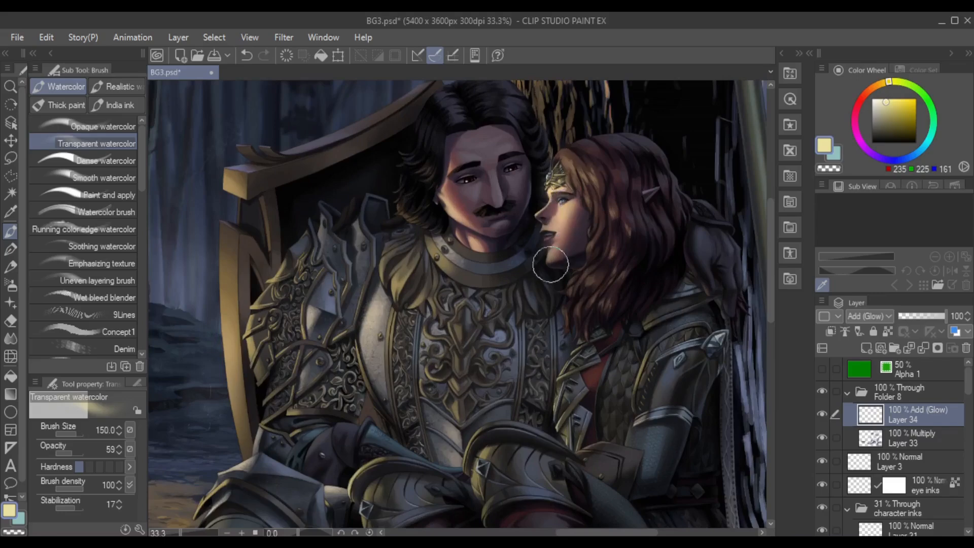
drag(441, 196, 463, 236)
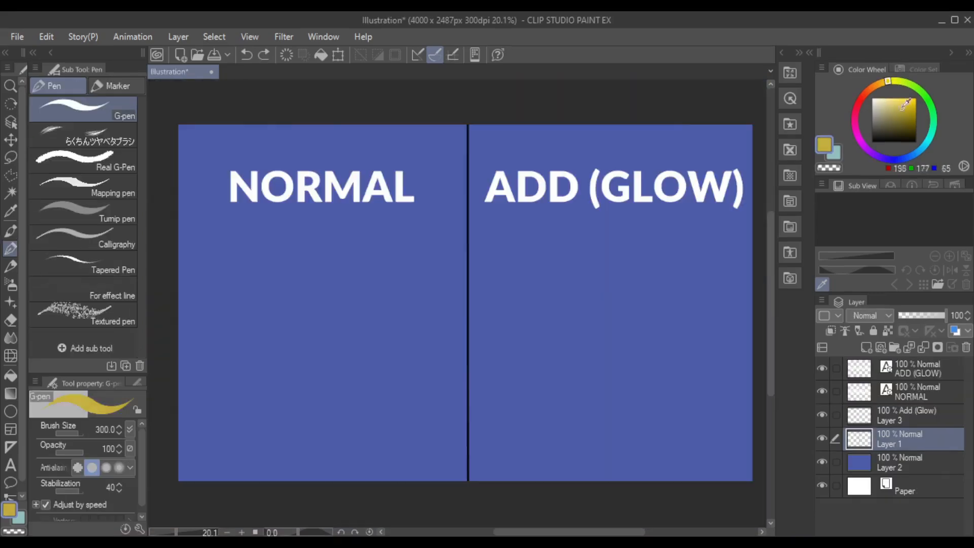
Scribble in yellow with the G-pen under NORMAL on Layer 1 and under ADD (GLOW) on the Add (Glow) layer.
drag(905, 102, 898, 105)
mouse_move(223, 305)
mouse_down()
mouse_move(261, 245)
mouse_move(318, 416)
mouse_move(409, 394)
mouse_up()
drag(409, 395, 405, 431)
mouse_move(494, 277)
mouse_down()
mouse_move(504, 272)
mouse_move(506, 376)
mouse_move(619, 261)
mouse_move(604, 402)
mouse_move(708, 276)
mouse_up()
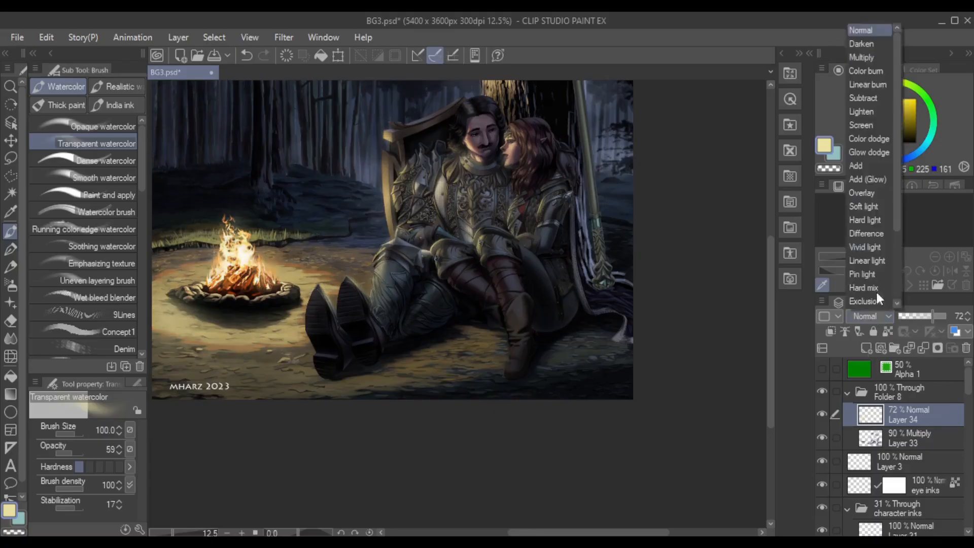
Try the darkening blending modes on Layer 34: Darken, Color burn, Linear burn and Subtract.
click(863, 57)
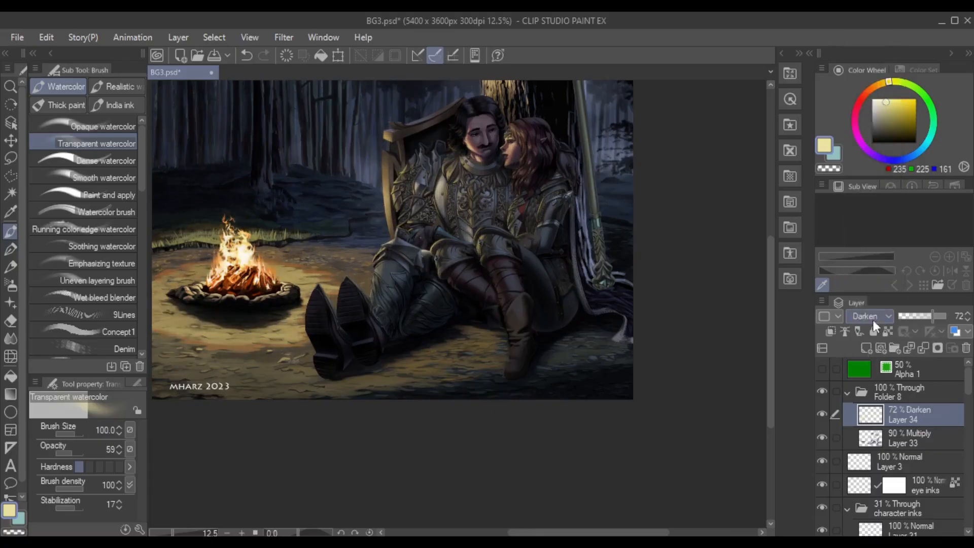
click(865, 316)
click(865, 71)
click(865, 316)
click(867, 85)
click(868, 316)
click(865, 98)
Try the brightening blending modes on Layer 34: Lighten, Screen, Color dodge, Glow dodge, Add and Add (Glow).
click(871, 316)
click(861, 112)
click(865, 317)
click(861, 125)
click(863, 315)
click(866, 139)
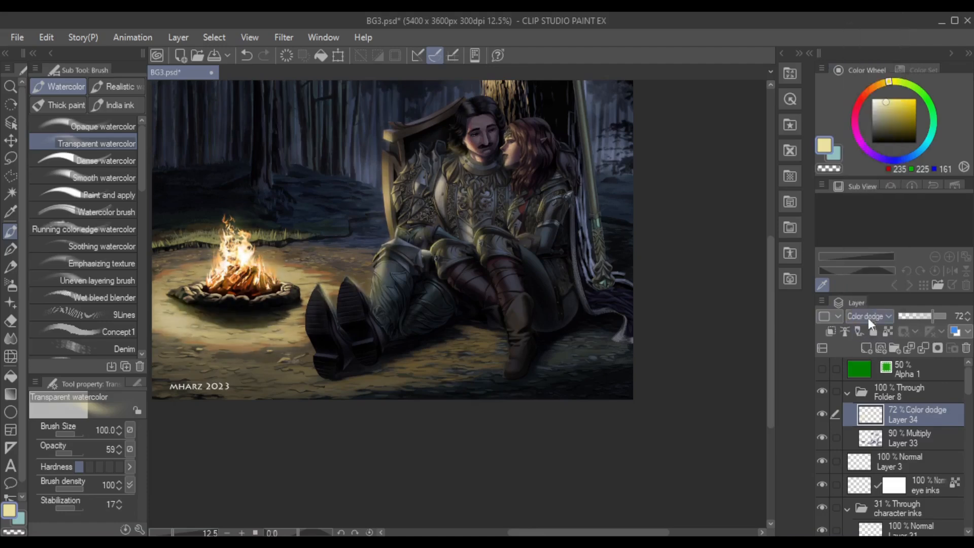
click(868, 317)
click(866, 152)
click(865, 316)
click(865, 166)
click(868, 316)
click(869, 179)
Try the Overlay, Soft light, Hard light and Difference blending modes on Layer 34.
click(869, 316)
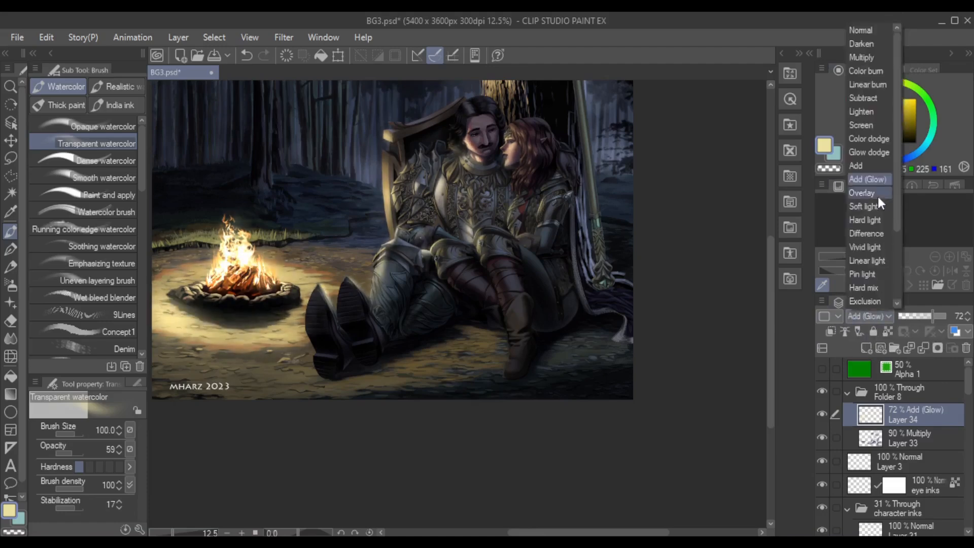
click(868, 193)
click(866, 316)
click(856, 207)
click(869, 316)
click(865, 220)
click(867, 316)
click(862, 234)
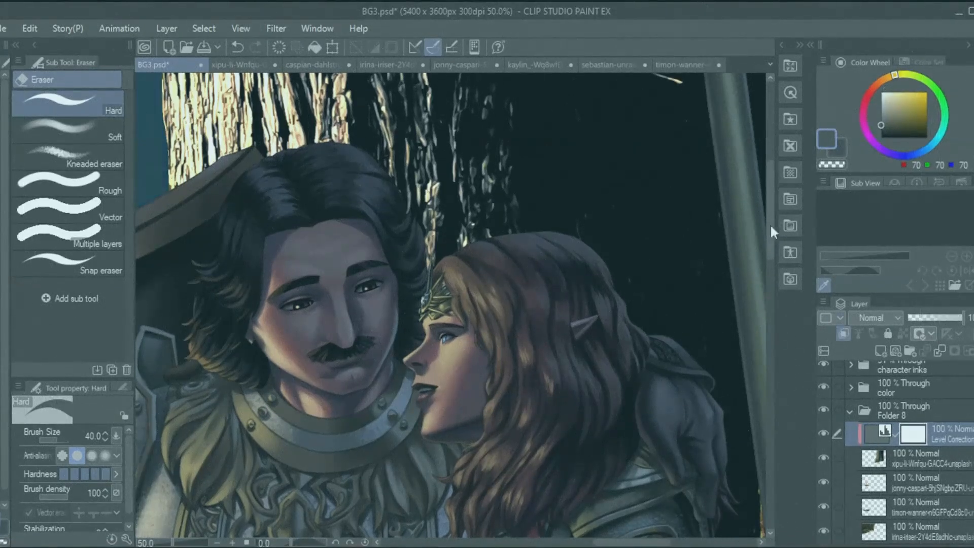
Add a Hue/Saturation/Luminosity correction layer above the Level Correction layer, with Saturation -25 and Luminosity -32.
click(167, 22)
mouse_move(152, 108)
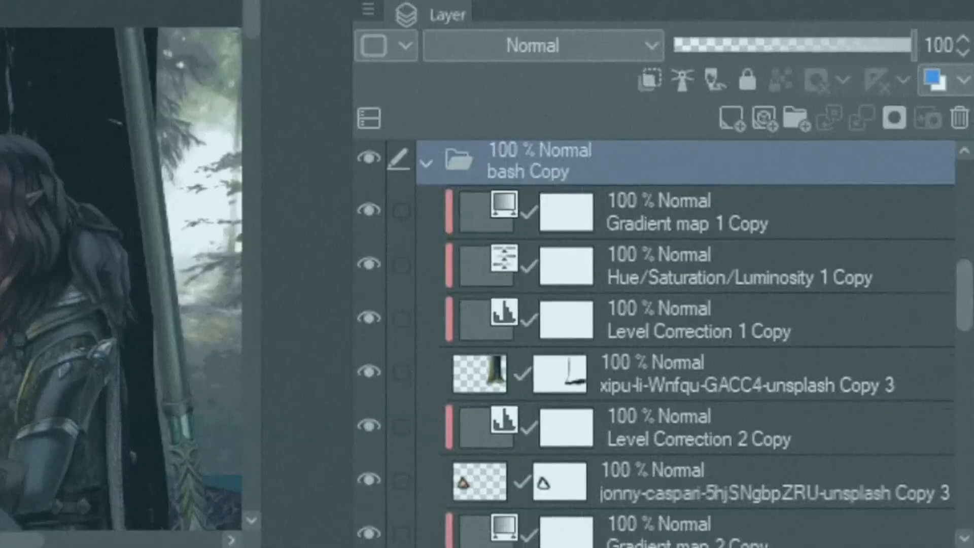
scroll(700, 345, down, 2)
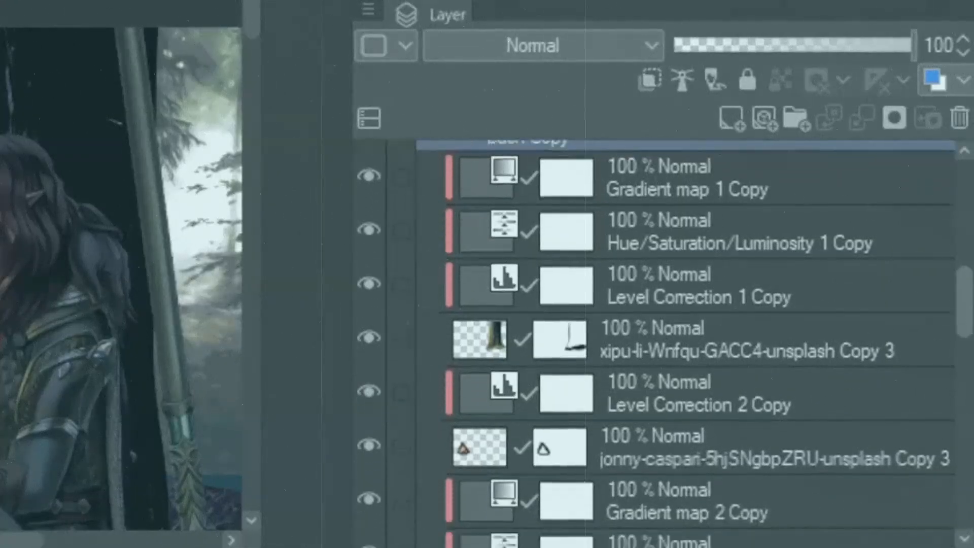
scroll(700, 345, down, 2)
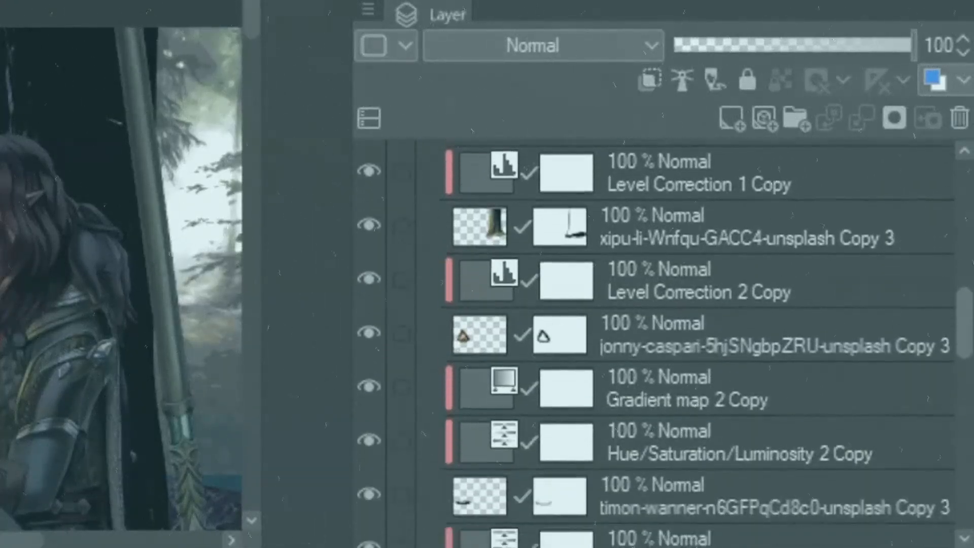
scroll(700, 345, down, 2)
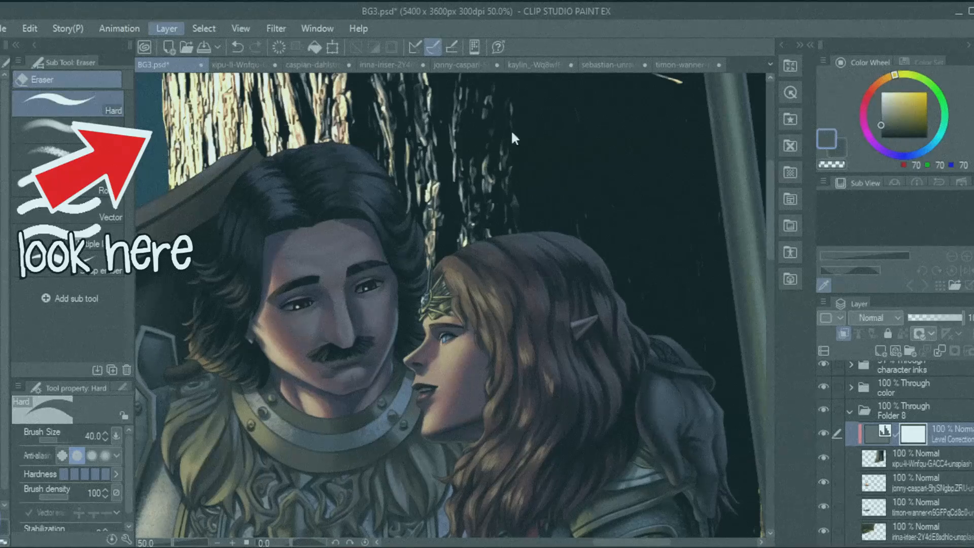
drag(489, 143, 505, 143)
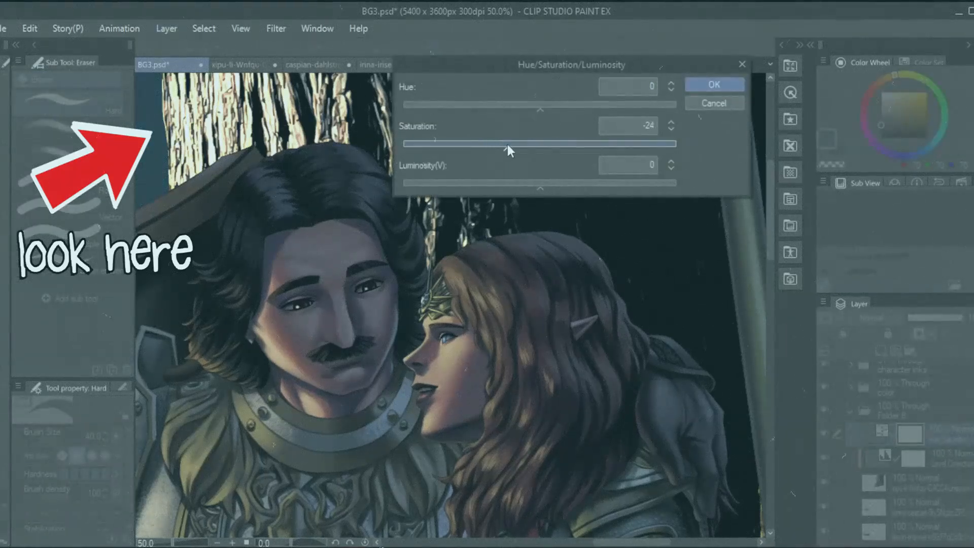
click(494, 189)
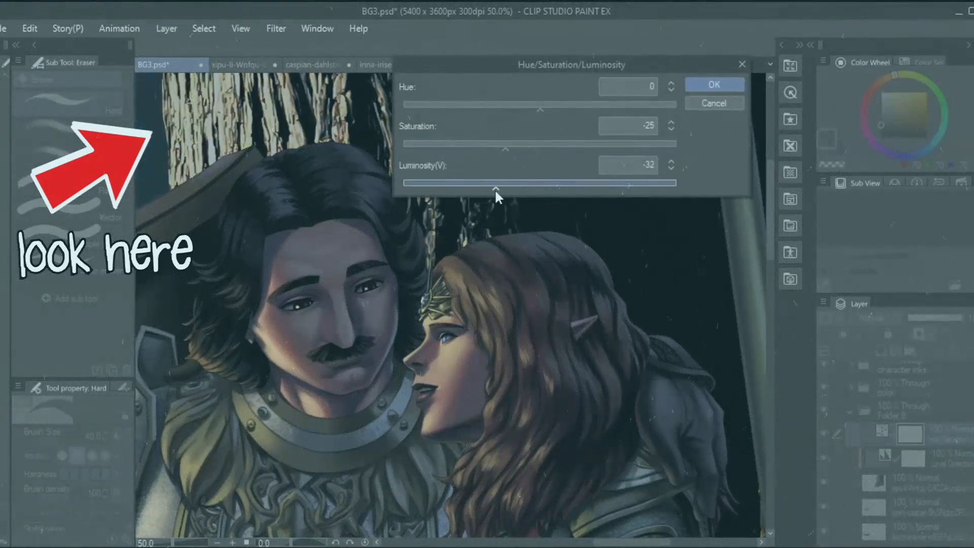
drag(494, 189, 496, 189)
click(512, 143)
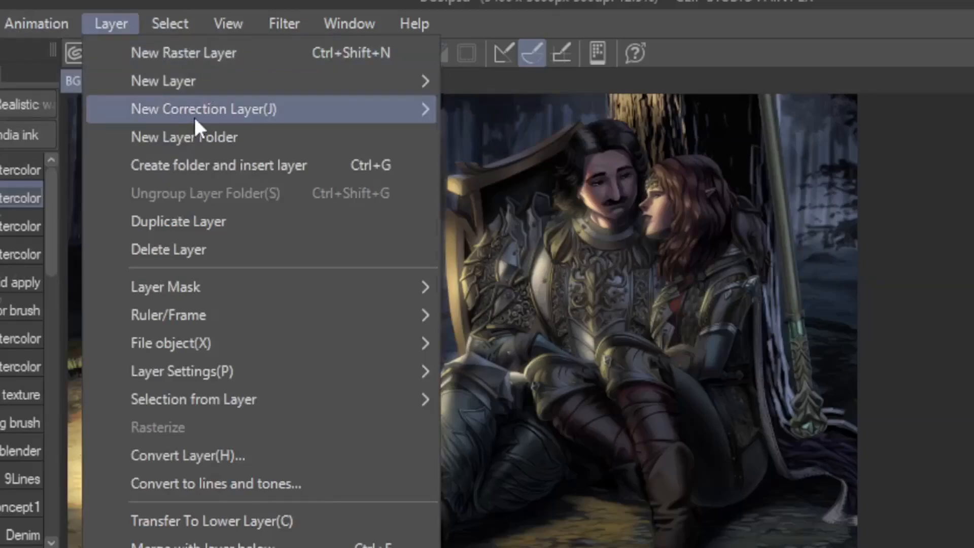
Add a Brightness/Contrast correction layer above Layer 34 and try a higher brightness and contrasts of 20 and 75.
mouse_move(247, 118)
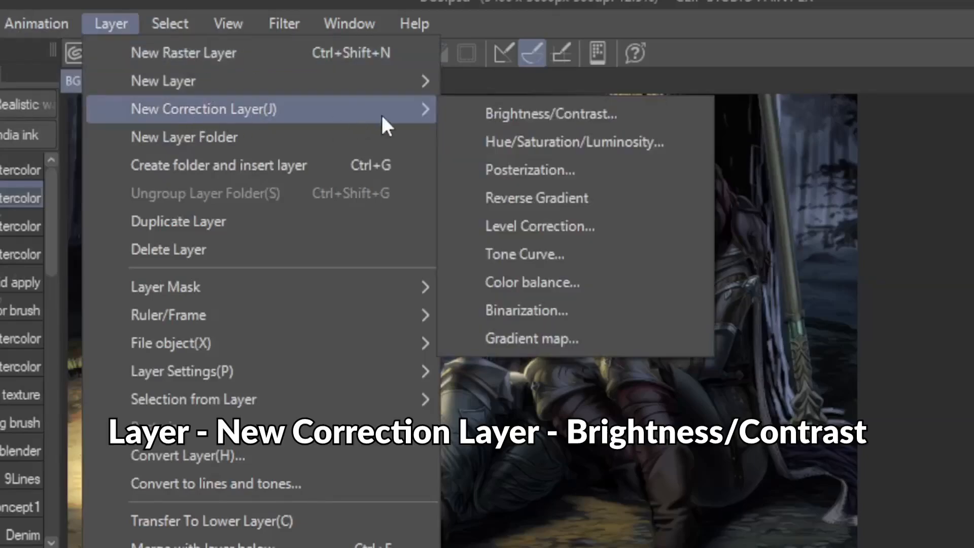
click(537, 114)
drag(629, 366, 600, 406)
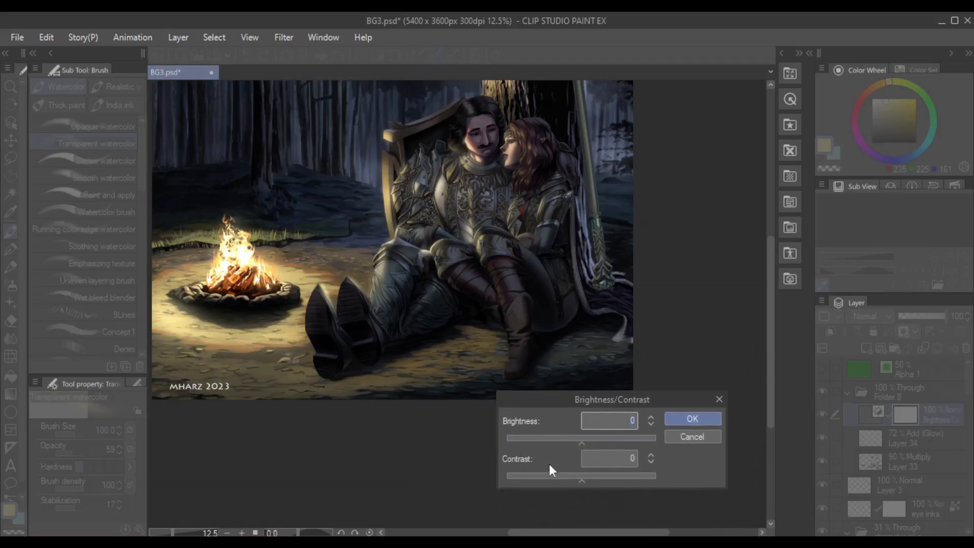
drag(583, 441, 631, 442)
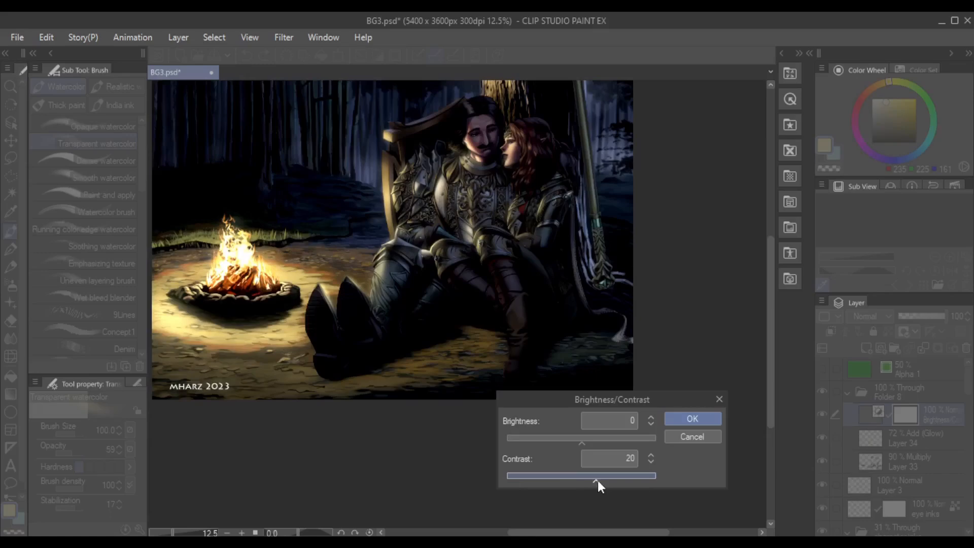
drag(598, 480, 644, 479)
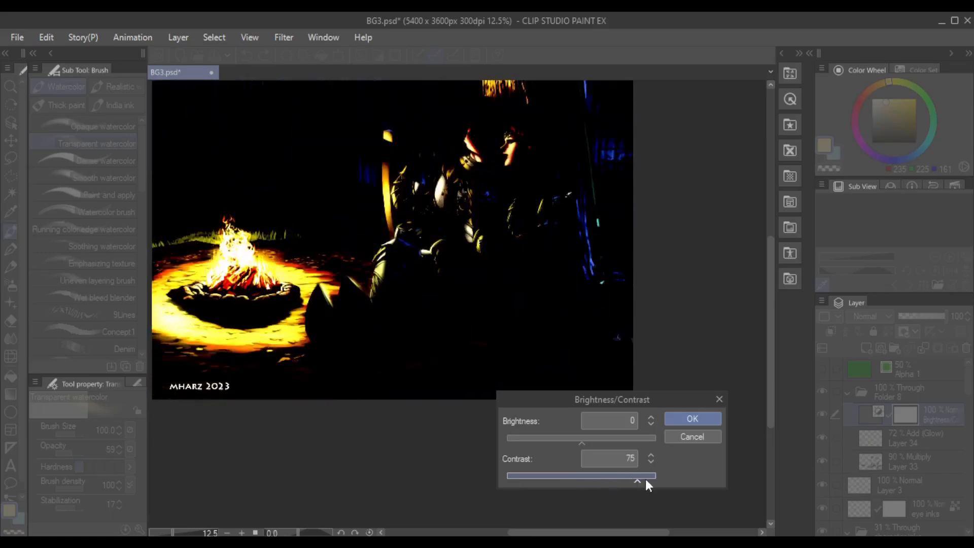
click(652, 479)
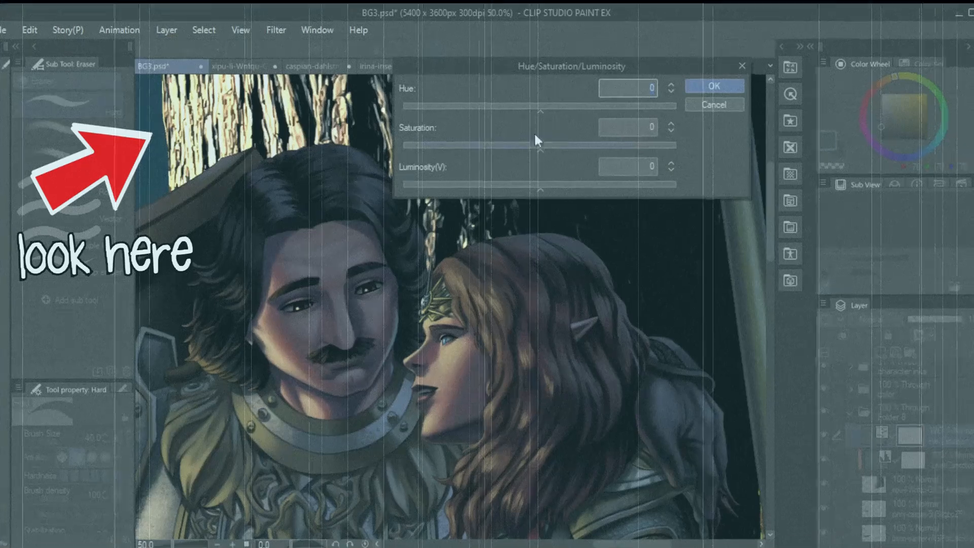
Lower the saturation and luminosity in the Hue/Saturation/Luminosity correction layer for the background tree trunk.
click(493, 143)
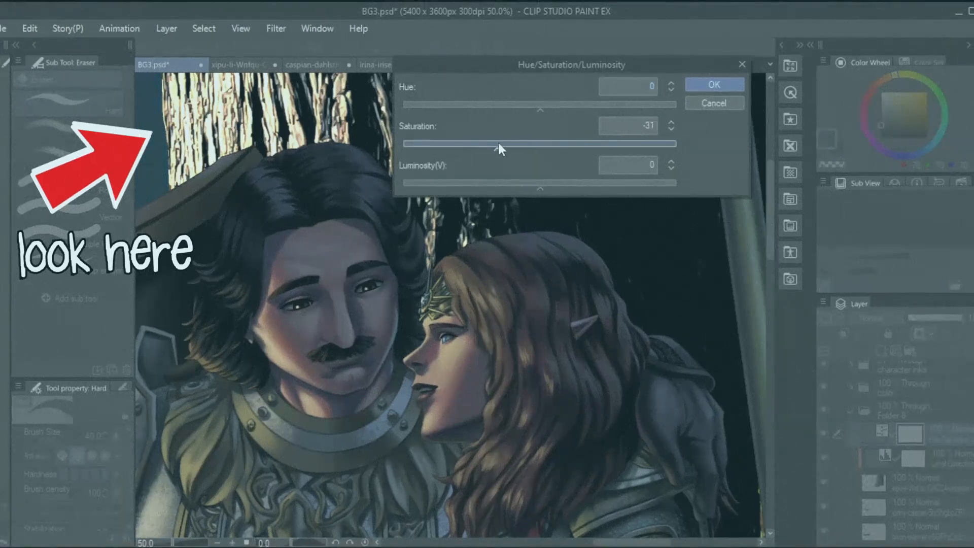
drag(506, 144, 505, 143)
drag(498, 183, 493, 189)
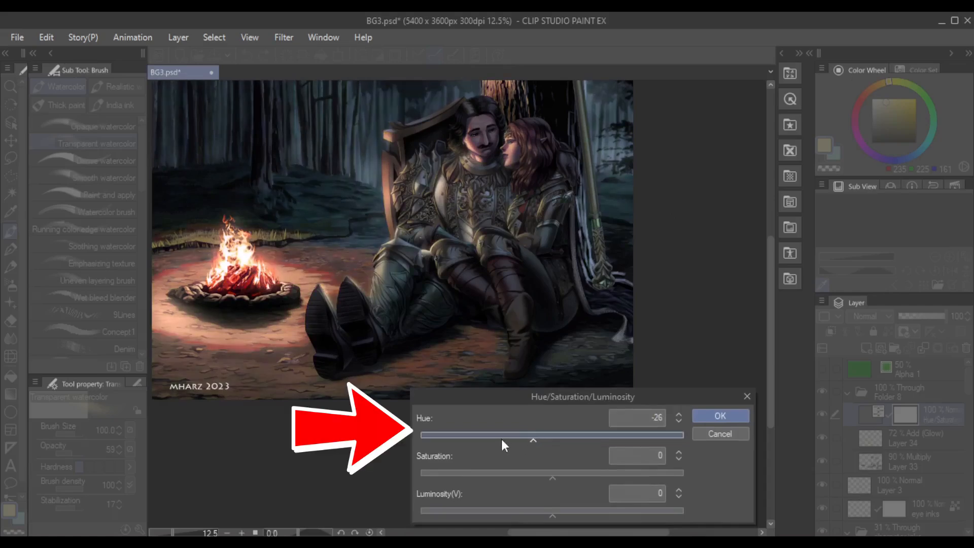
Try a Hue/Saturation/Luminosity correction above Layer 34 with a negative hue shift, saturations of -27, -62 and 82, and raised luminosity.
drag(504, 438, 495, 437)
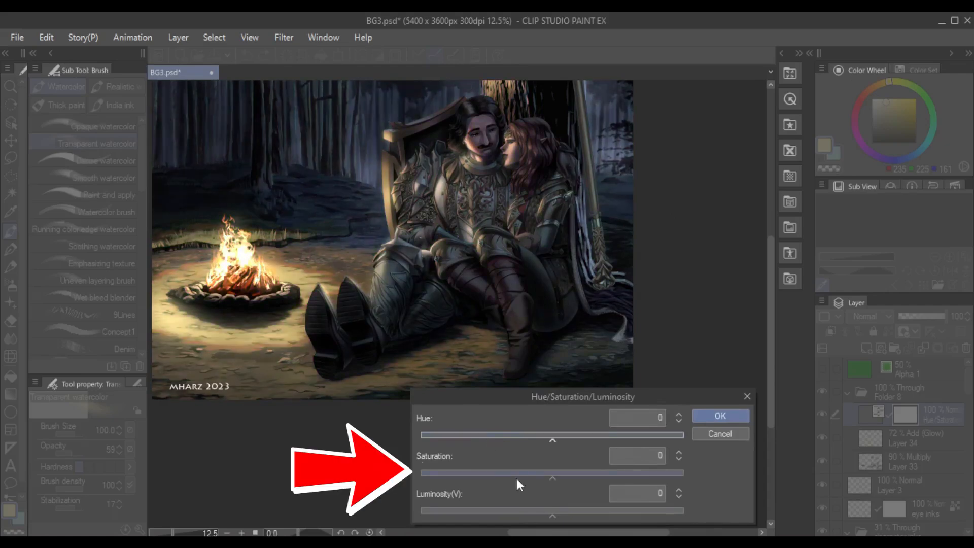
click(515, 475)
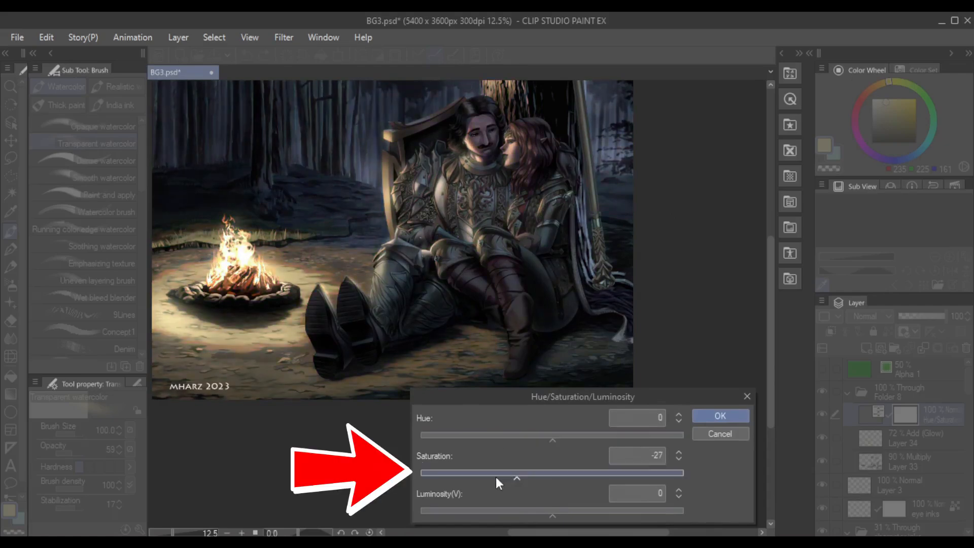
click(495, 476)
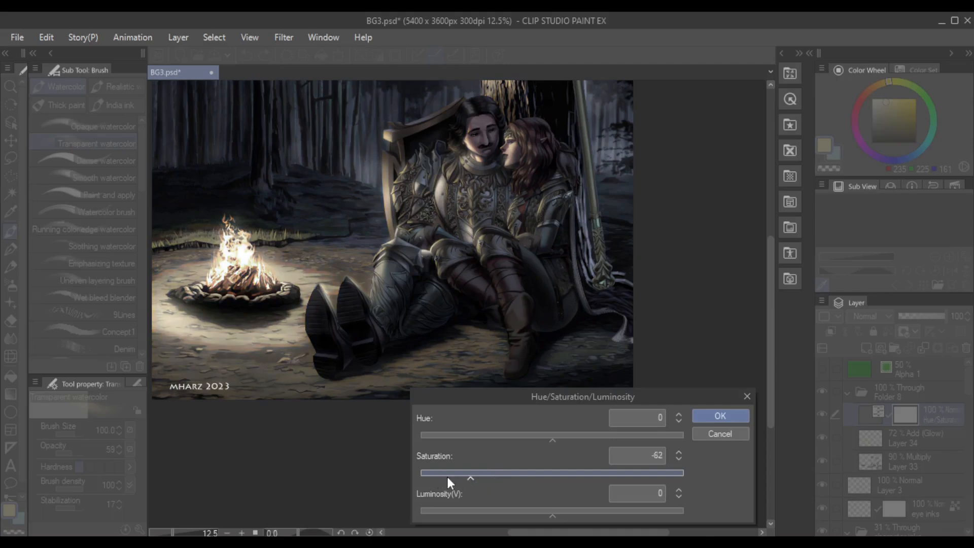
drag(426, 476, 689, 474)
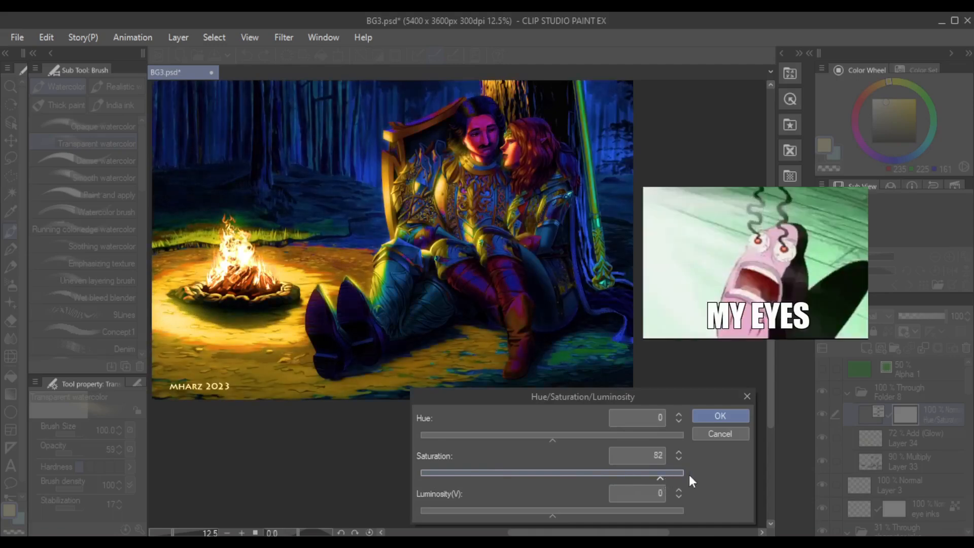
drag(554, 514, 634, 514)
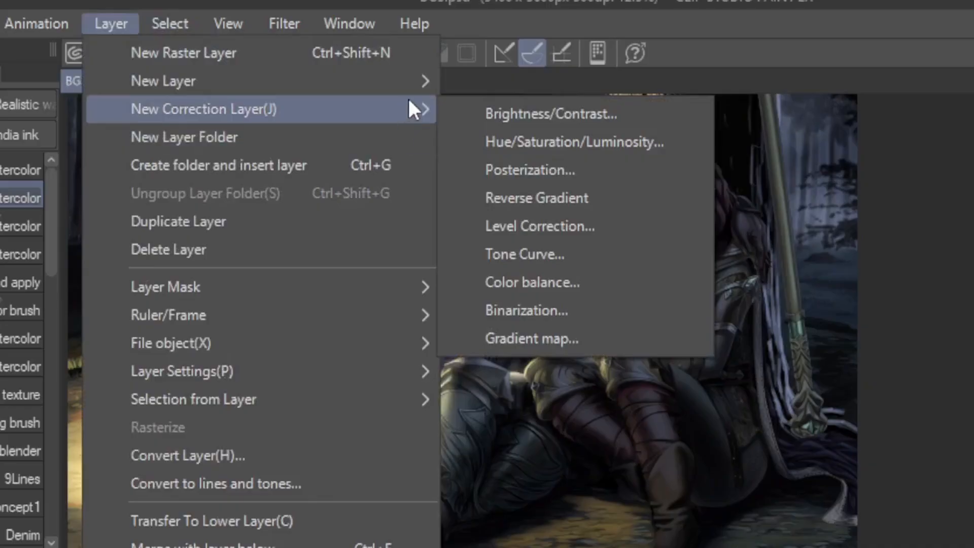
Add a Level Correction layer above Layer 34 and try shifting the RGB shadow, highlight and midtone input levels.
click(511, 235)
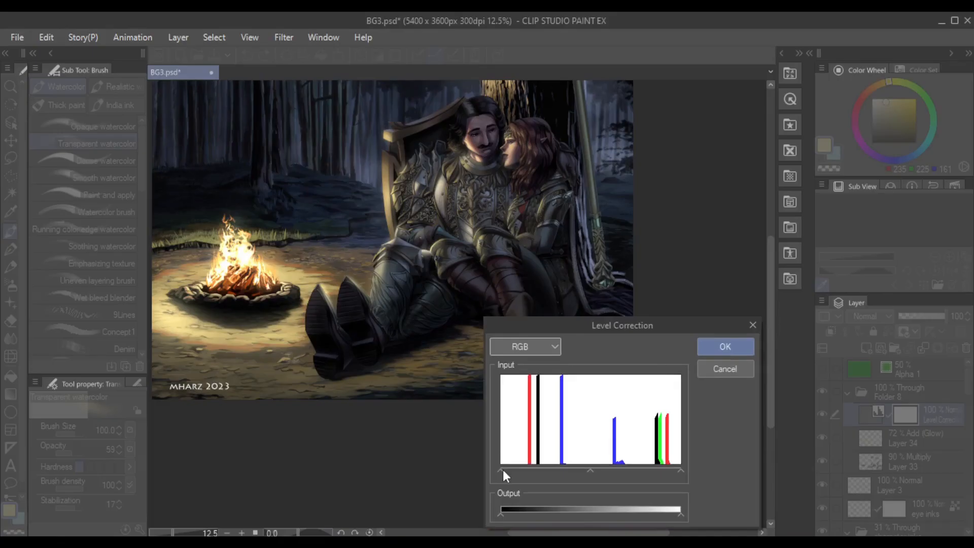
drag(501, 469, 531, 469)
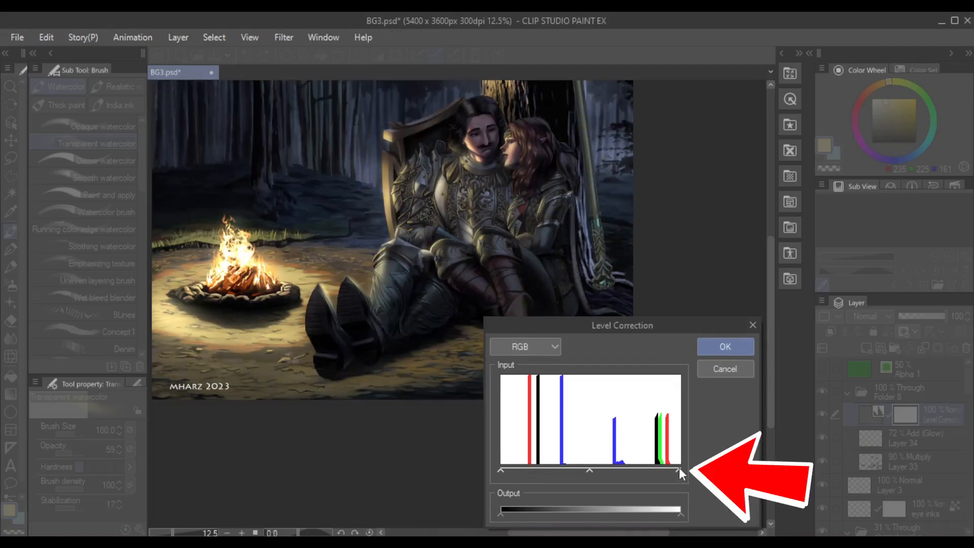
drag(679, 469, 616, 467)
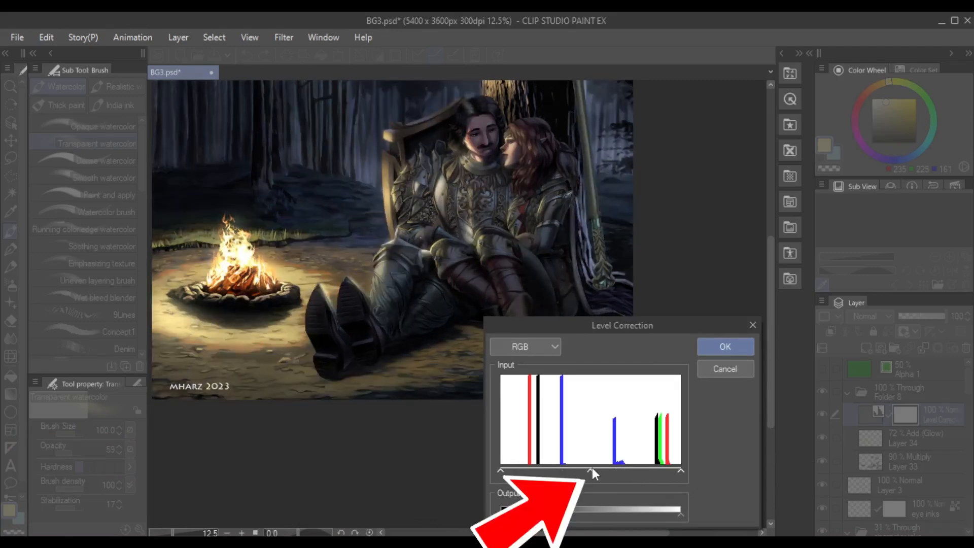
mouse_move(592, 468)
mouse_down()
mouse_move(568, 467)
mouse_move(595, 472)
mouse_up()
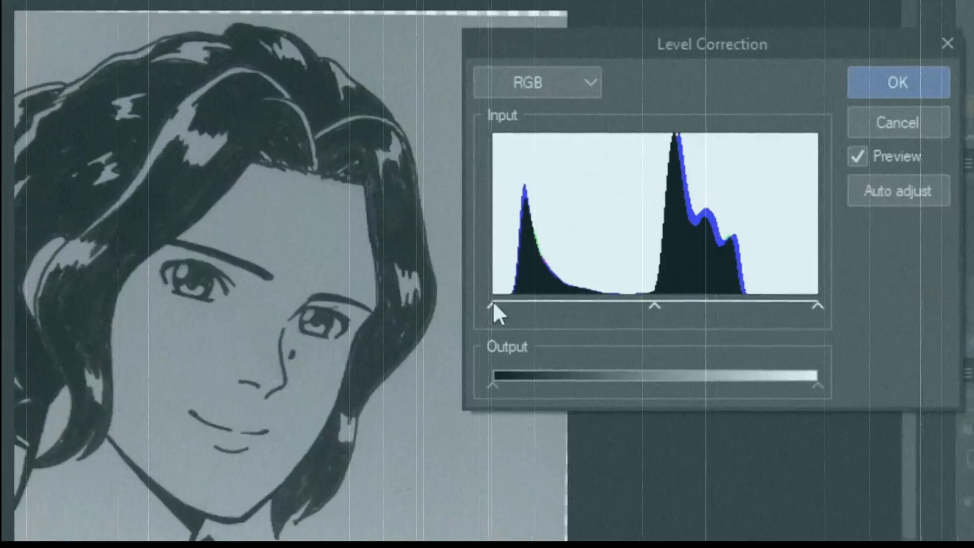
Clean up the scanned ink portrait with Level Correction by raising the shadow input, lowering the highlight input and adjusting the midtones.
drag(497, 310, 511, 309)
drag(815, 309, 658, 310)
drag(583, 310, 607, 312)
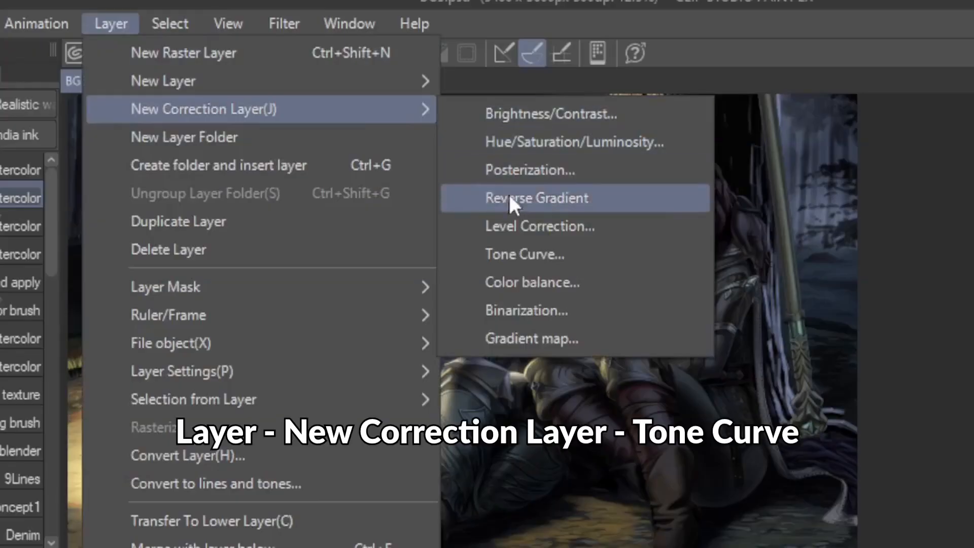
Add a Tone Curve correction layer above Layer 34 and try bending the middle of the RGB curve up and down.
click(502, 252)
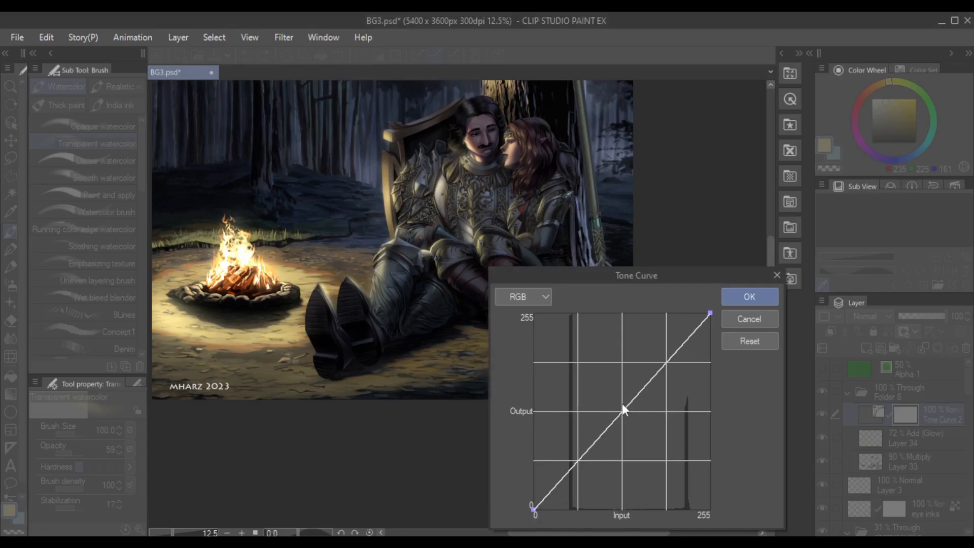
drag(624, 409, 546, 346)
drag(619, 394, 619, 437)
drag(545, 346, 596, 363)
Try raising and lowering the highlight and shadow sections of the RGB tone curve.
drag(654, 339, 652, 428)
drag(681, 363, 660, 315)
drag(553, 479, 534, 432)
drag(574, 461, 589, 476)
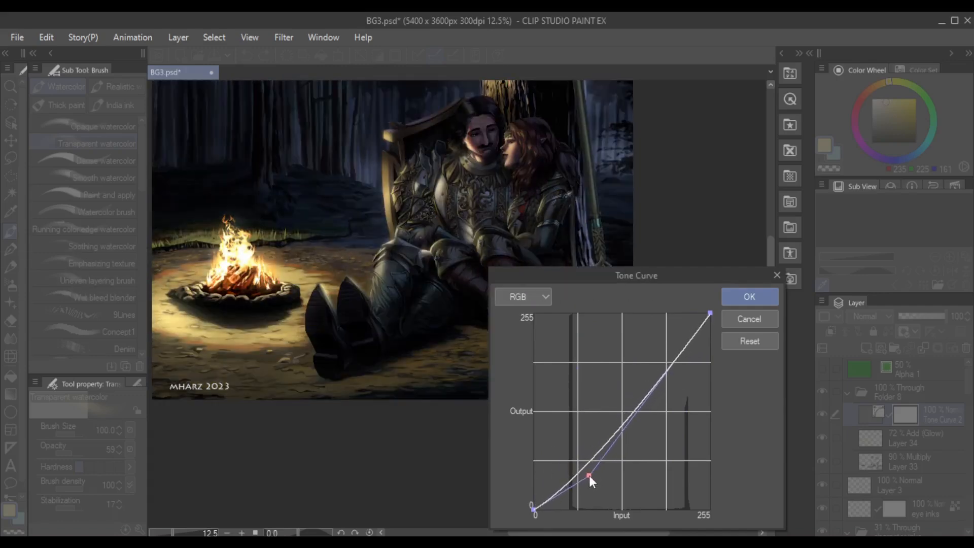
drag(668, 367, 645, 343)
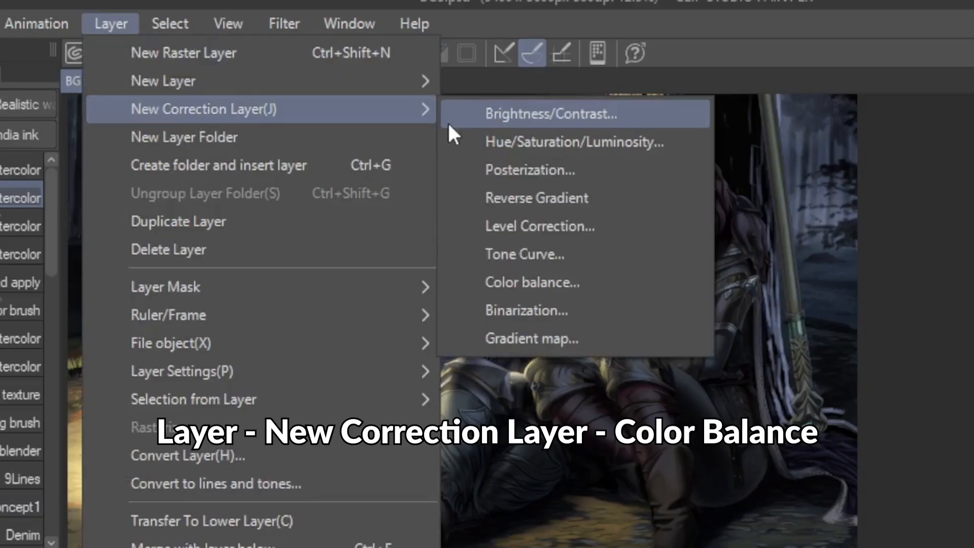
Add a Color balance correction layer above Layer 34 and try shifting the half tones along Yellow–Blue and towards Magenta.
click(521, 279)
drag(574, 449, 562, 449)
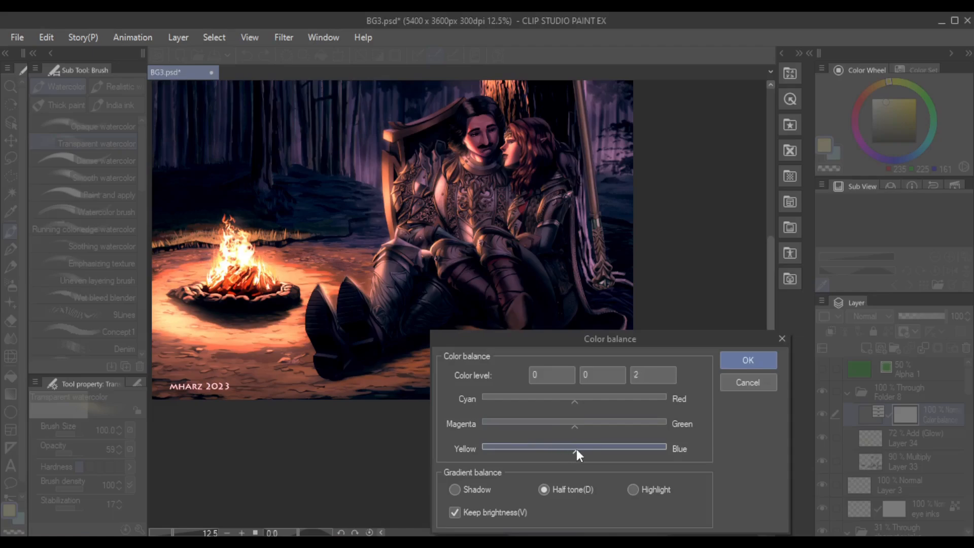
drag(574, 426, 543, 426)
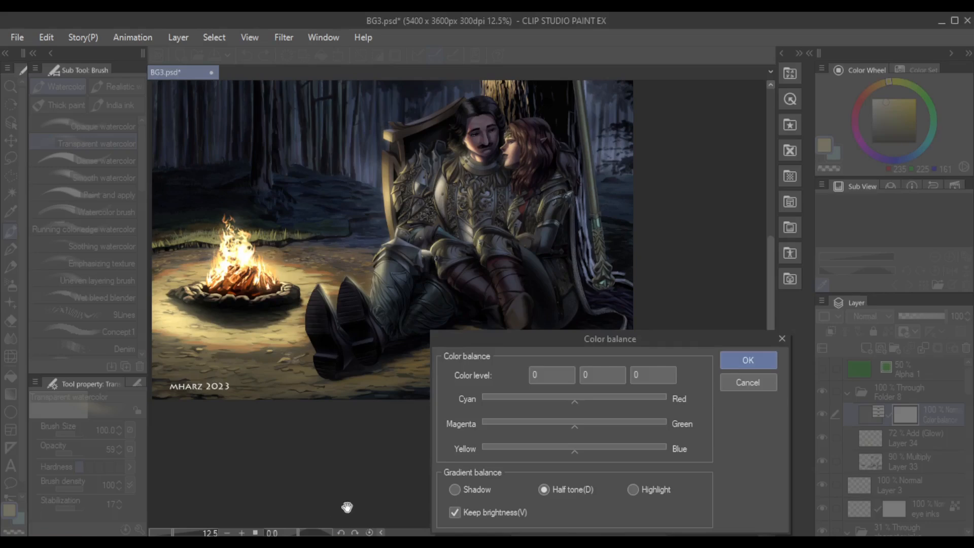
Shift the Color balance shadows about 14 towards Blue, the highlights about 61 towards Red, and the half tones towards Magenta.
click(453, 490)
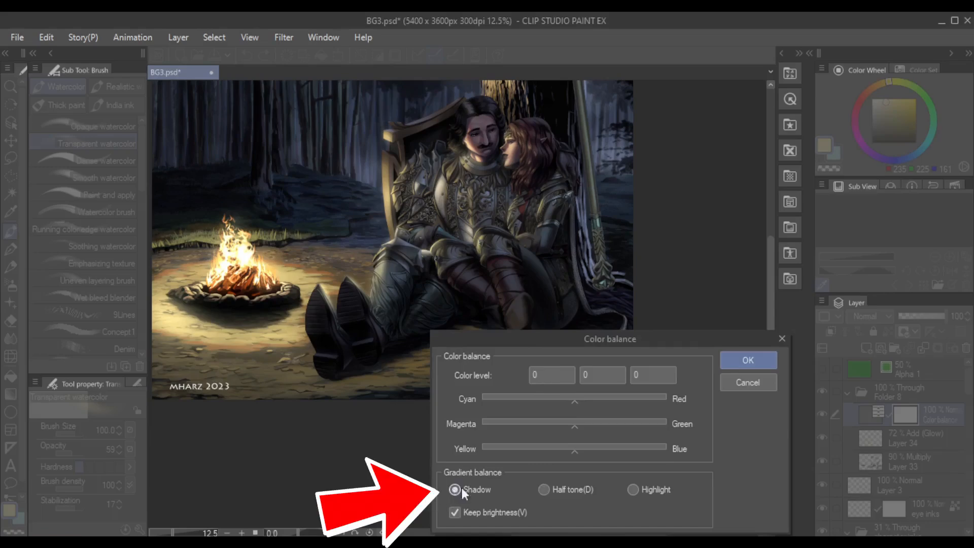
drag(581, 452, 586, 448)
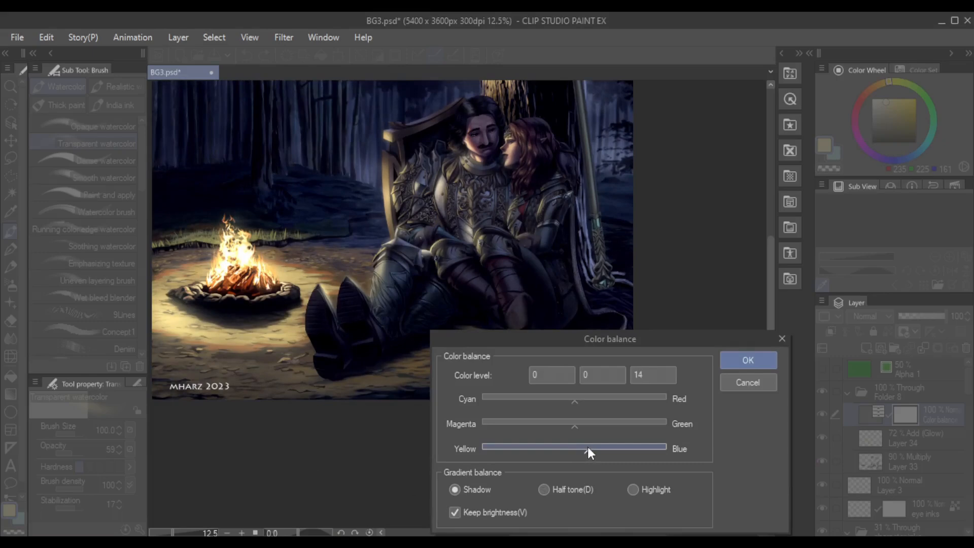
drag(590, 449, 588, 449)
click(634, 490)
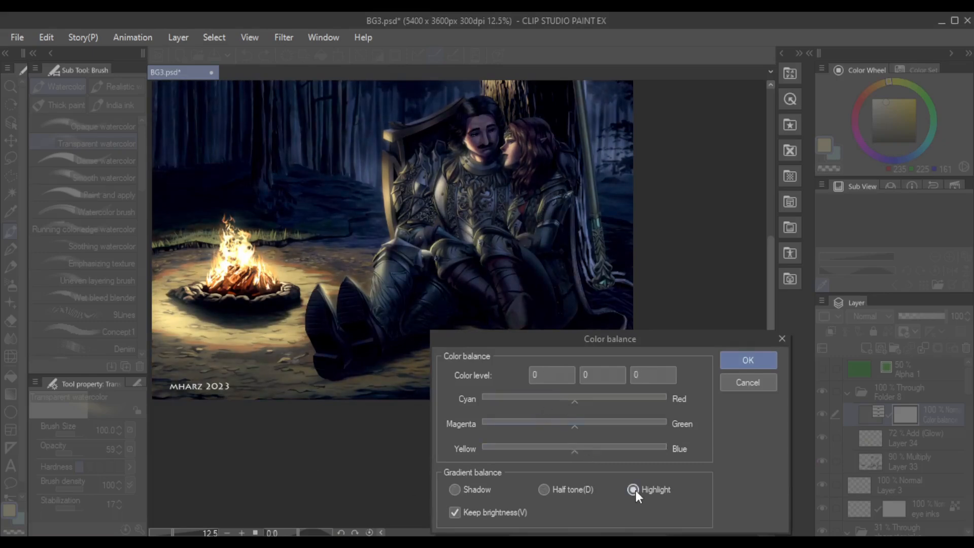
drag(589, 399, 631, 399)
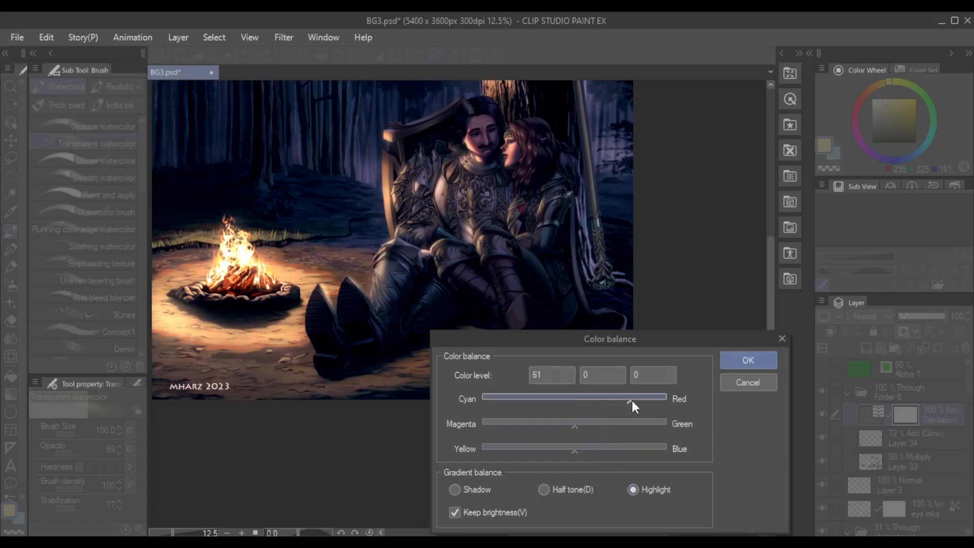
click(546, 489)
drag(543, 421, 513, 425)
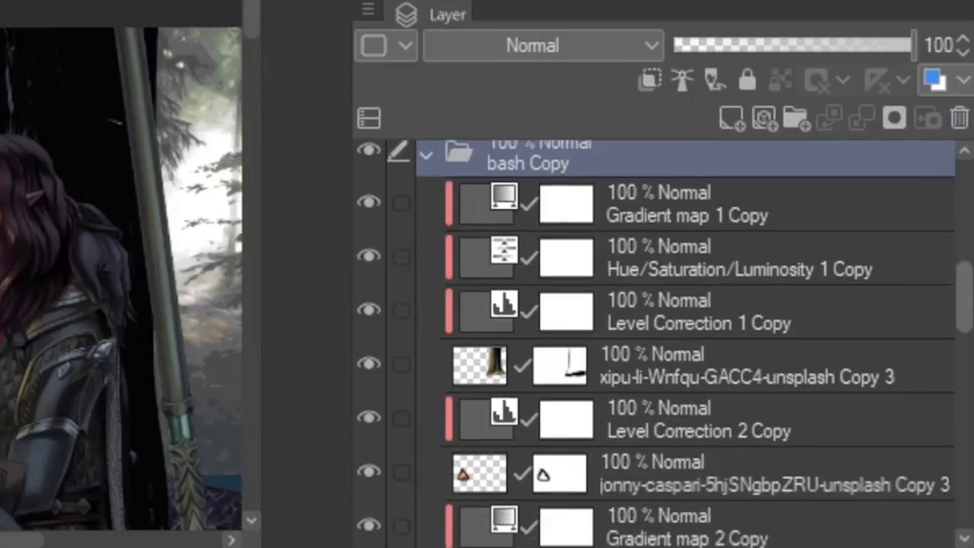
Try Add (Glow) and several other blending modes on the Color balance correction layer.
scroll(660, 330, down, 3)
scroll(659, 329, down, 2)
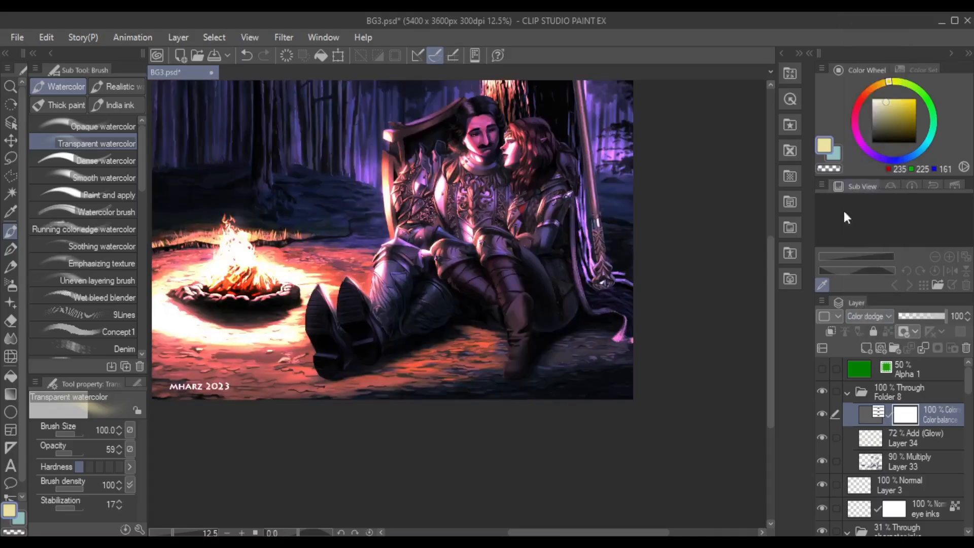
click(865, 316)
click(862, 143)
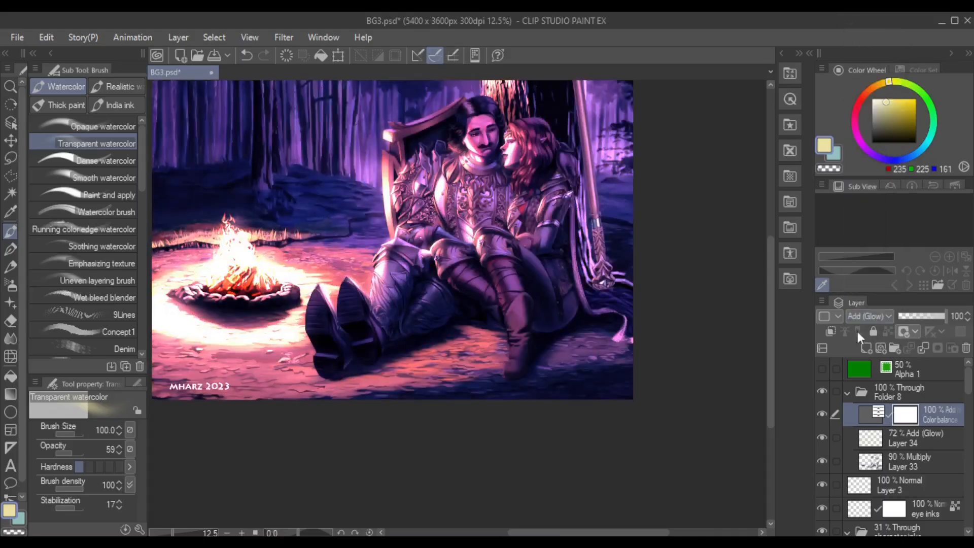
click(866, 316)
click(864, 173)
click(866, 316)
click(868, 224)
click(866, 316)
click(861, 101)
click(867, 316)
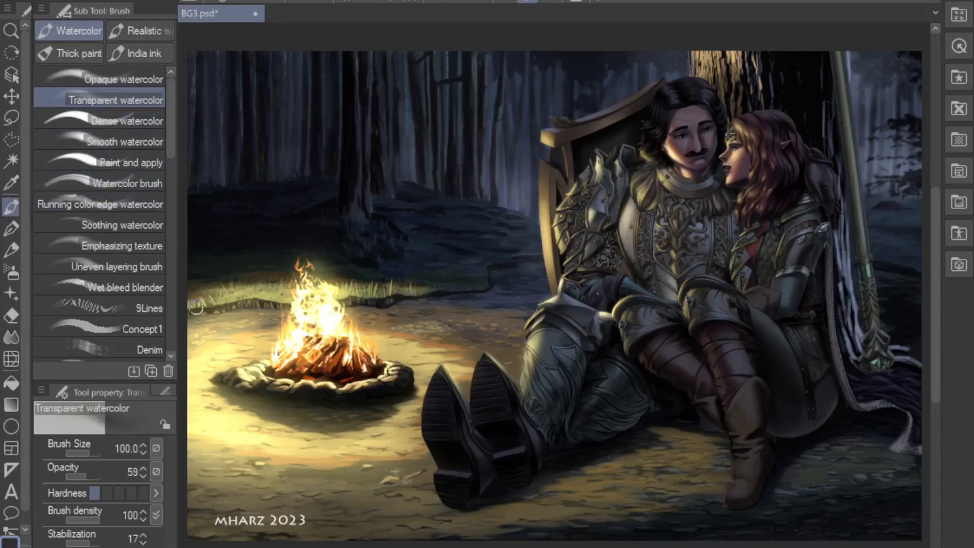
Paint large foreground mushrooms along the lower left of the illustration with the Transparent watercolor brush at size 170.
key(])
key(])
key(])
drag(196, 494, 266, 507)
drag(196, 454, 236, 479)
mouse_move(231, 442)
mouse_down()
mouse_move(260, 460)
mouse_move(268, 530)
mouse_up()
drag(307, 481, 451, 485)
drag(421, 524, 491, 533)
drag(276, 434, 347, 457)
drag(406, 468, 482, 477)
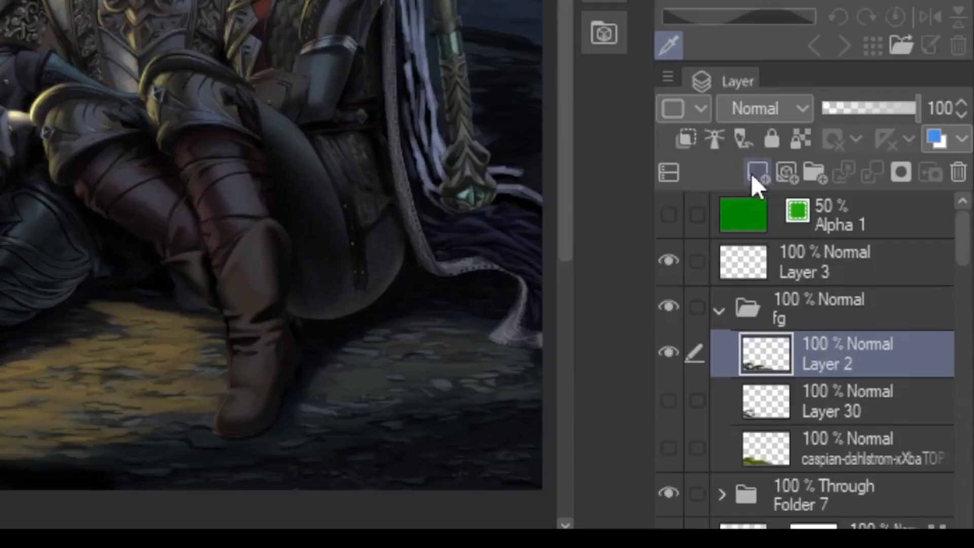
On a new layer above Layer 2, darken the four canvas corners with black Foreground to transparent gradients and lower the layer's opacity.
click(866, 359)
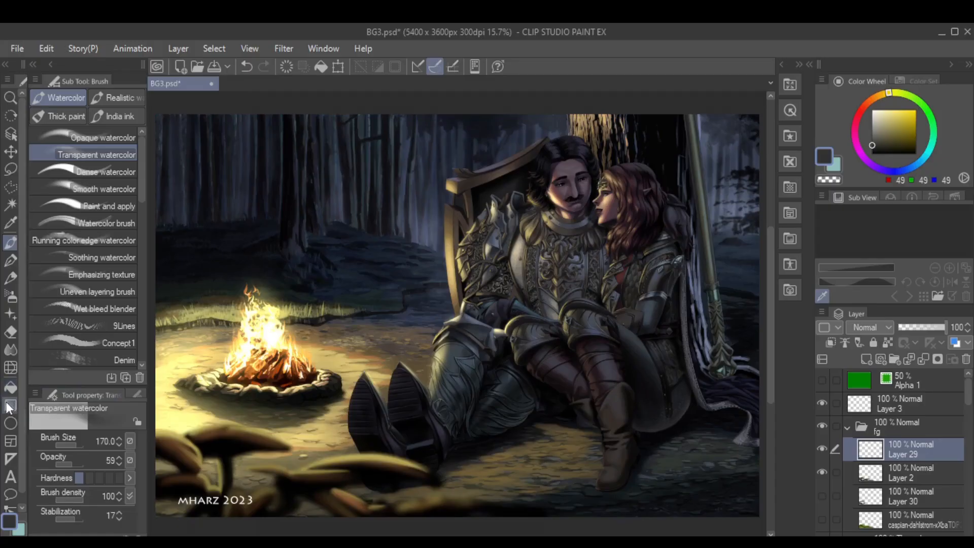
click(9, 405)
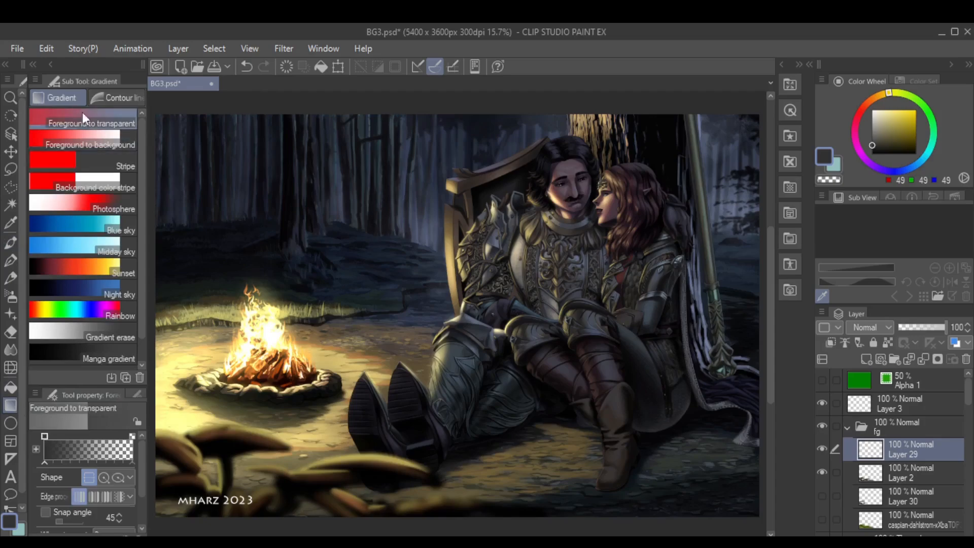
click(870, 155)
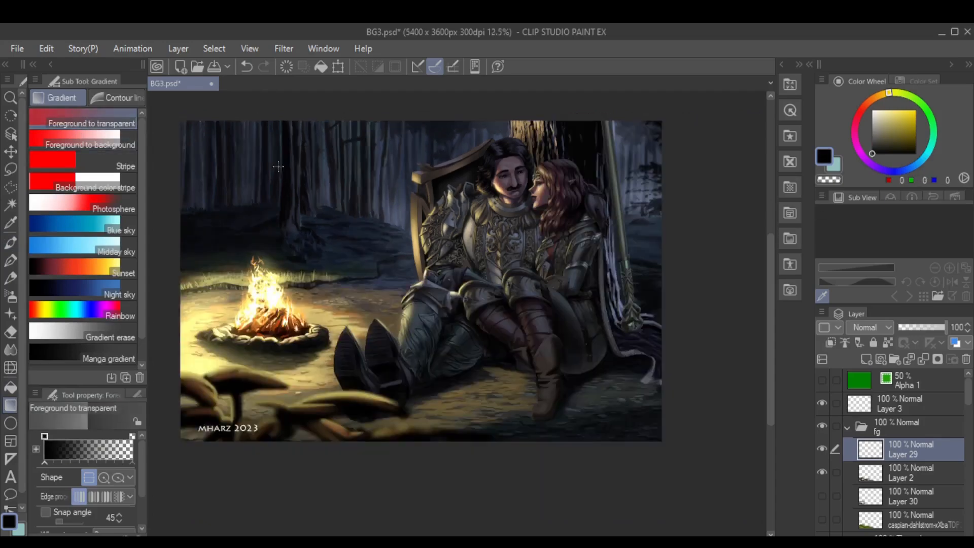
scroll(281, 152, down, 1)
drag(282, 152, 292, 172)
drag(172, 113, 296, 238)
drag(172, 486, 299, 345)
drag(697, 501, 584, 358)
drag(693, 118, 574, 260)
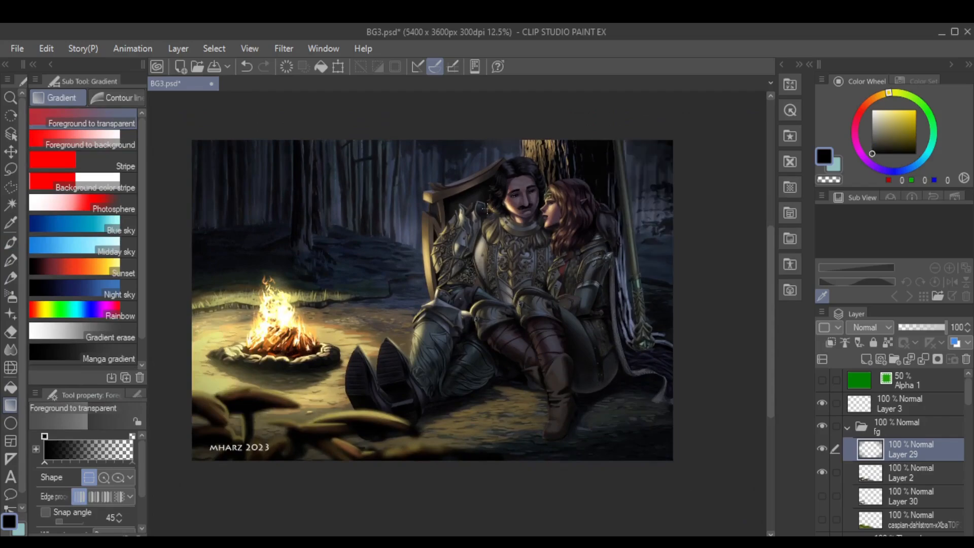
click(931, 327)
drag(617, 321, 709, 328)
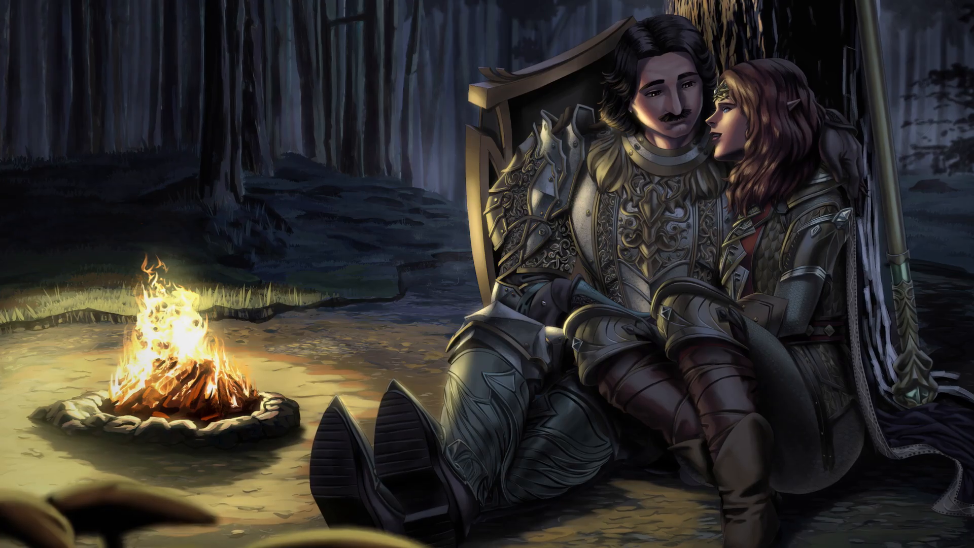